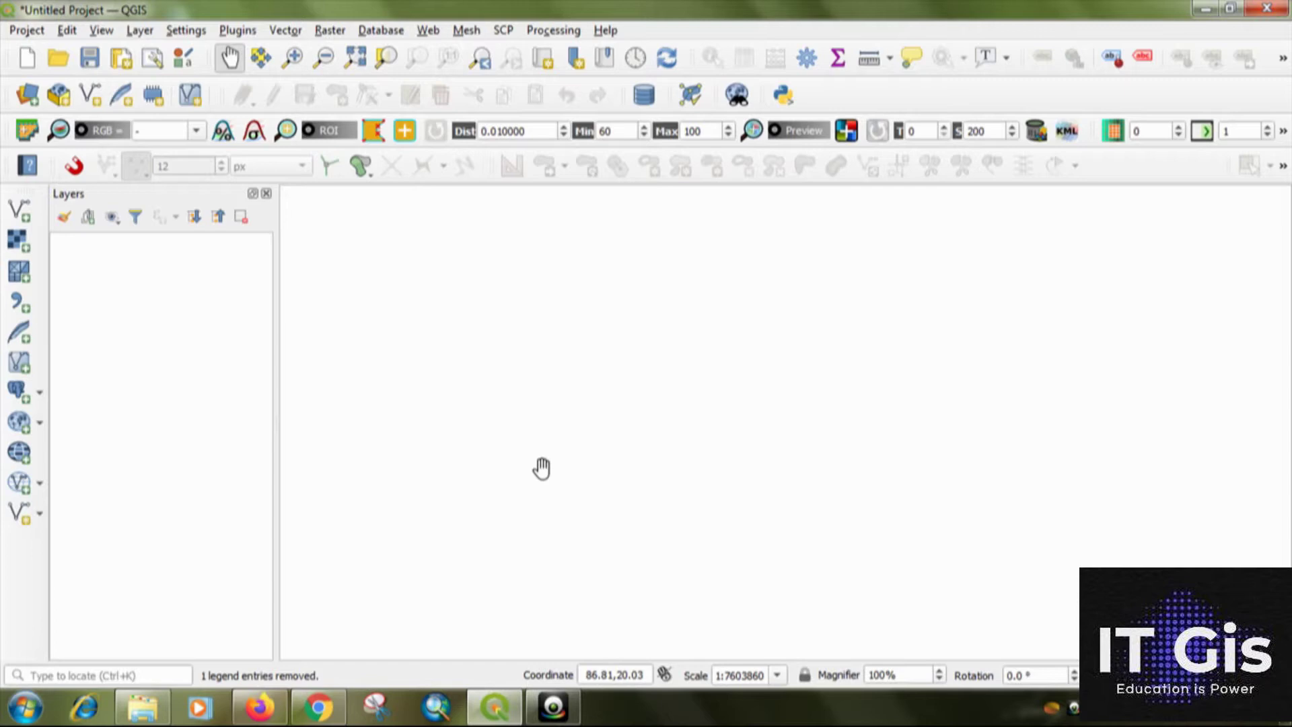
- Load West_Bengal_Population_data.shp as a vector layer to show the district polygons
{"action": "left_click", "coordinate": [19, 214]}
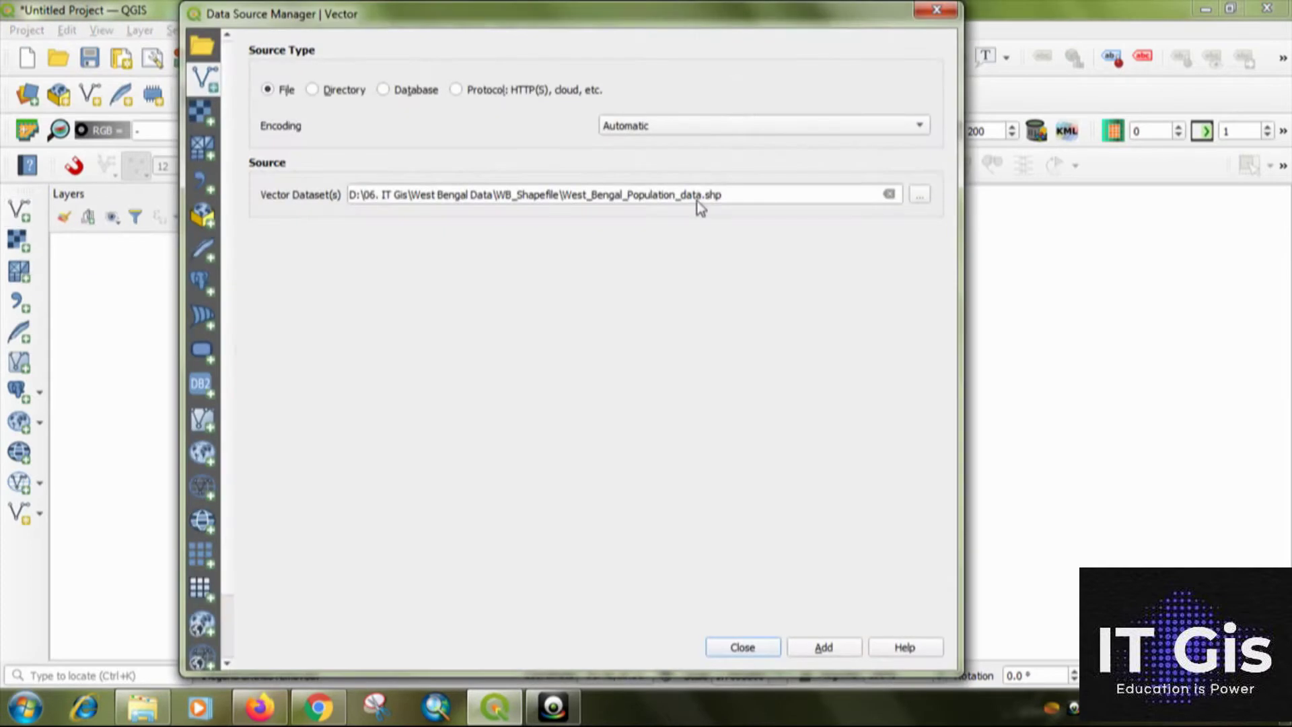
{"action": "left_click", "coordinate": [917, 196]}
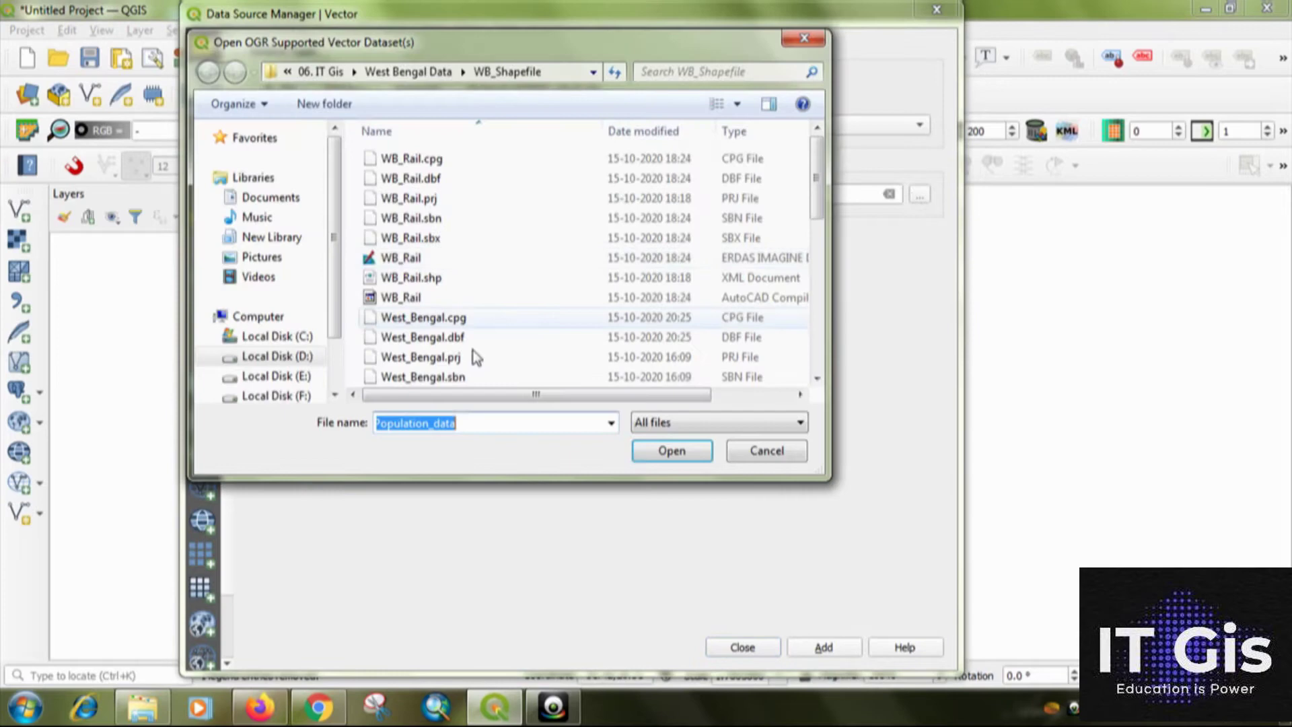
{"action": "scroll", "coordinate": [816, 370], "scroll_direction": "down", "scroll_amount": 3}
{"action": "left_click", "coordinate": [532, 357]}
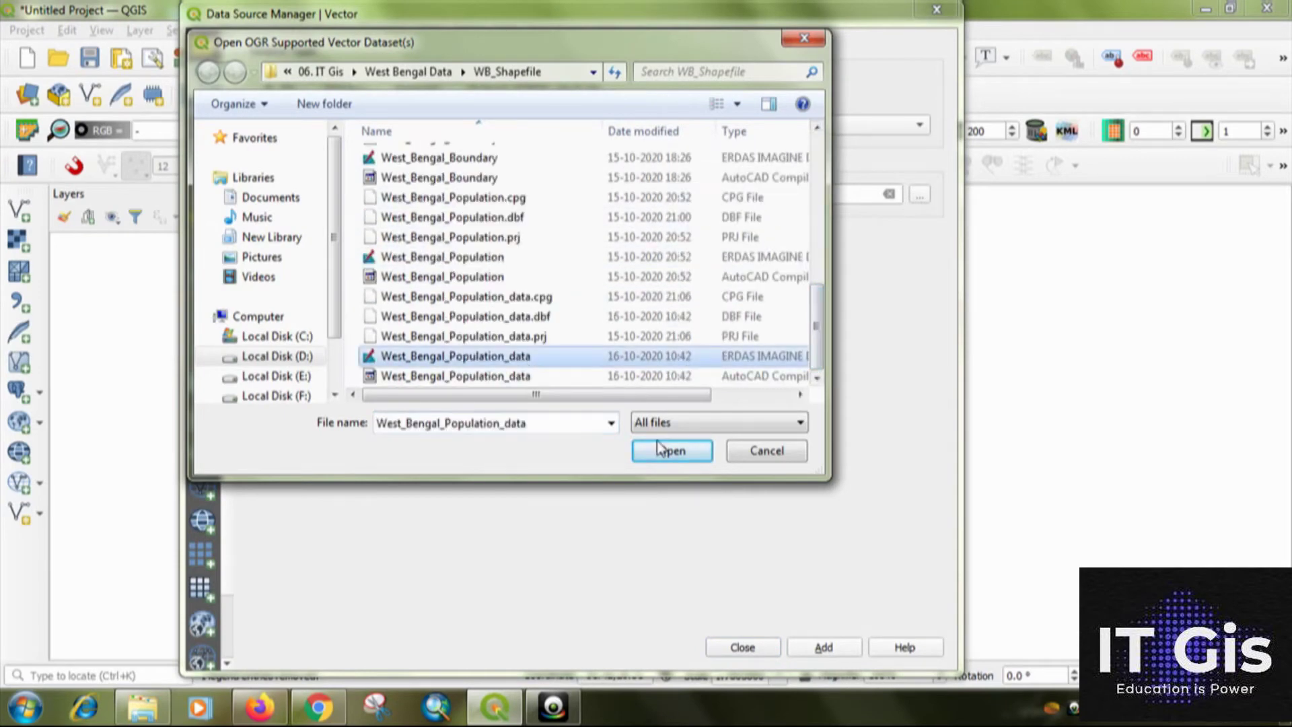
{"action": "left_click", "coordinate": [672, 450]}
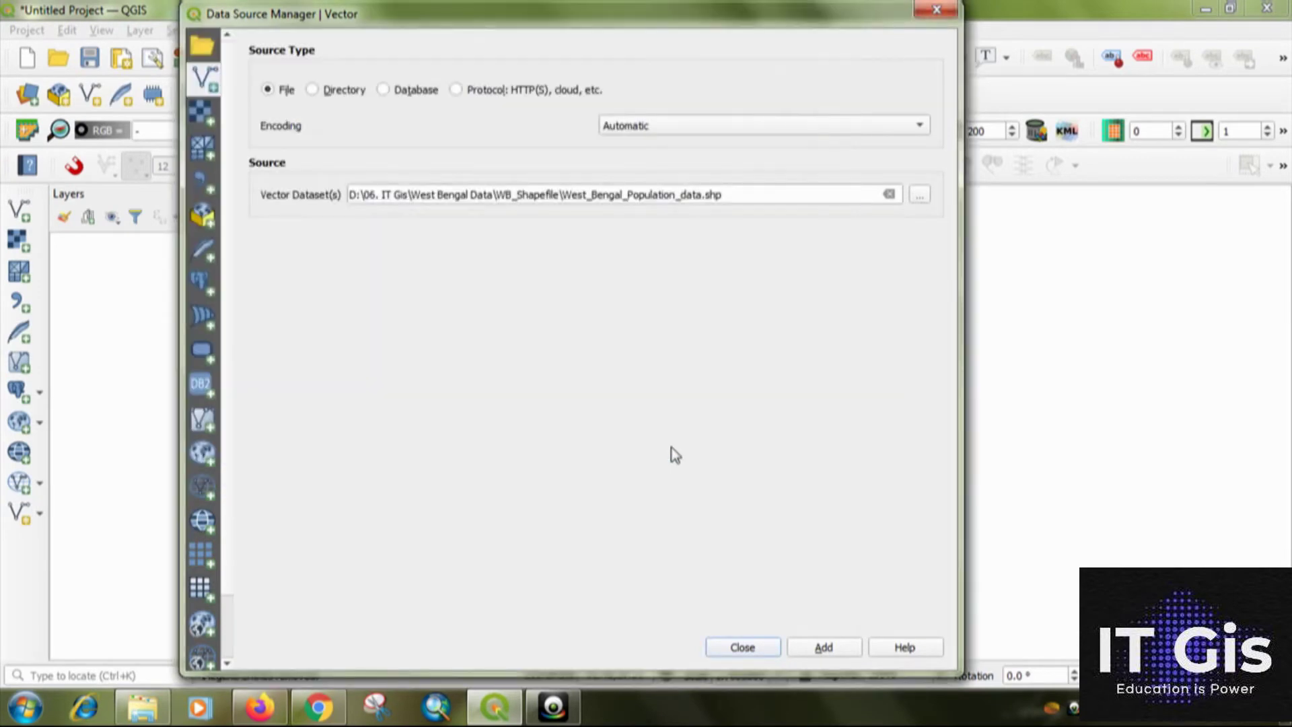
{"action": "left_click", "coordinate": [824, 648]}
{"action": "left_click", "coordinate": [748, 647]}
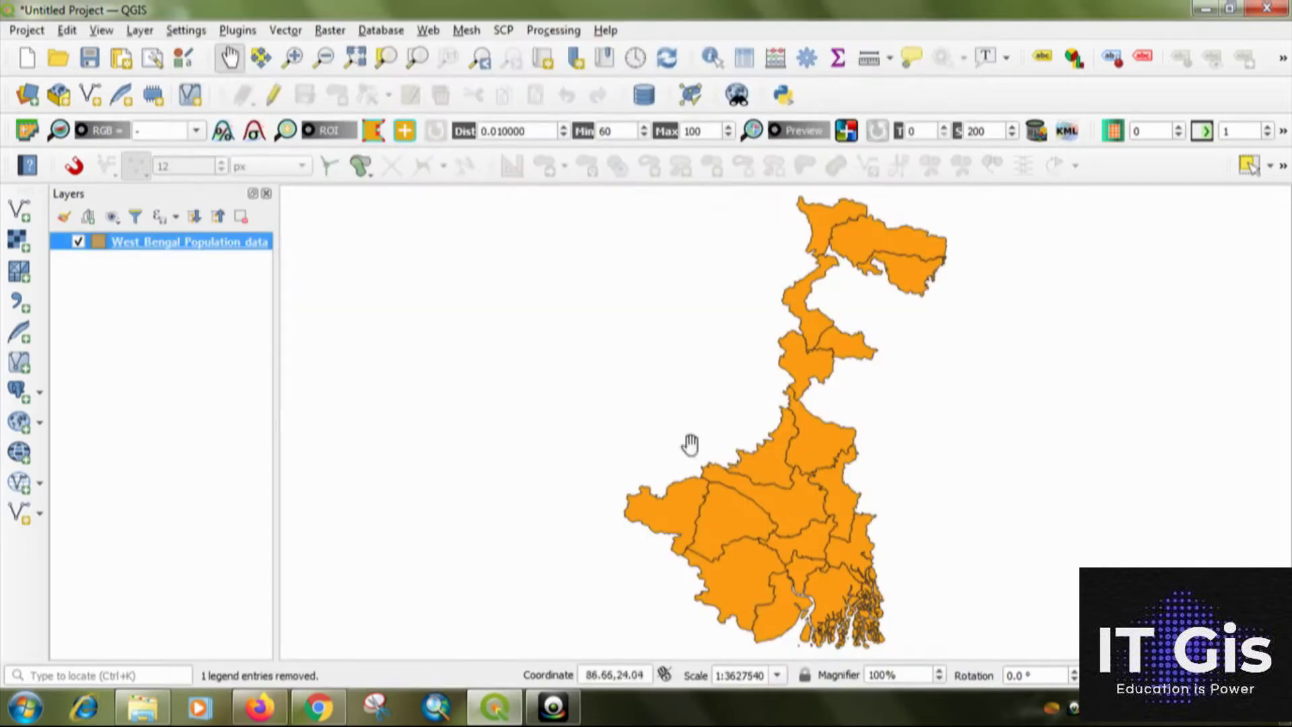
{"action": "right_click", "coordinate": [184, 253]}
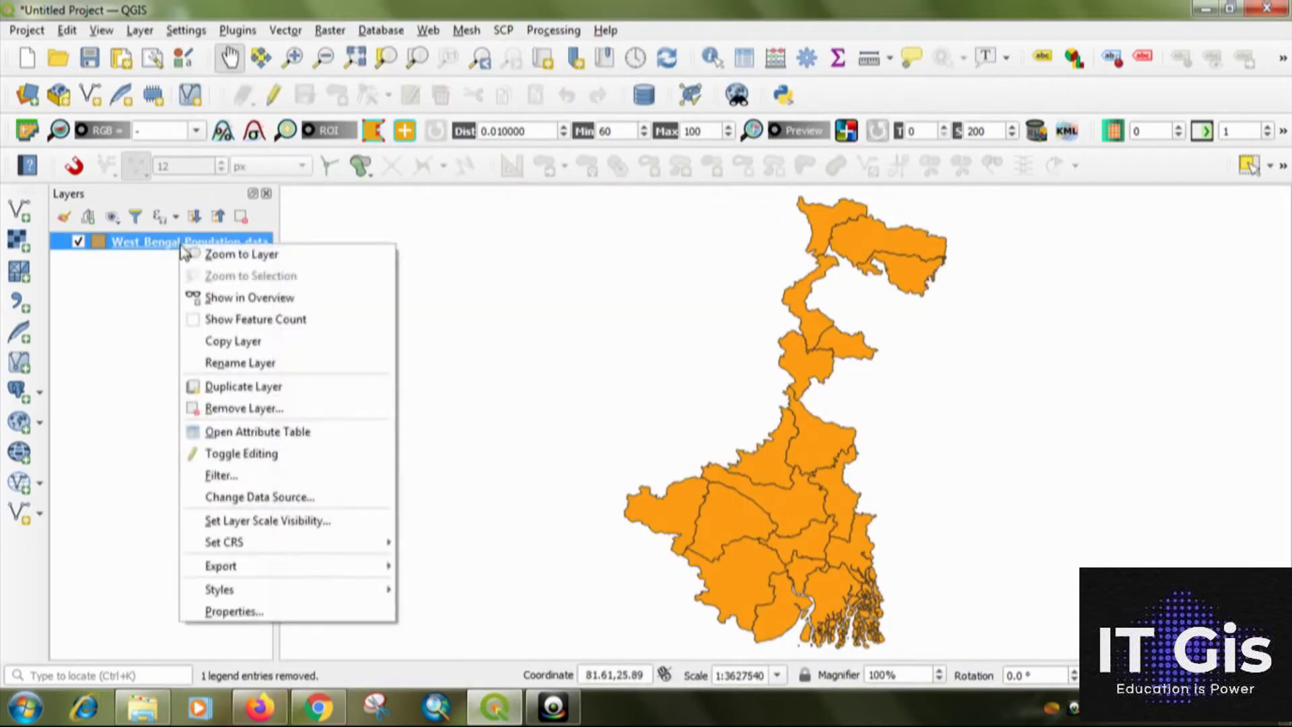
{"action": "left_click", "coordinate": [219, 438]}
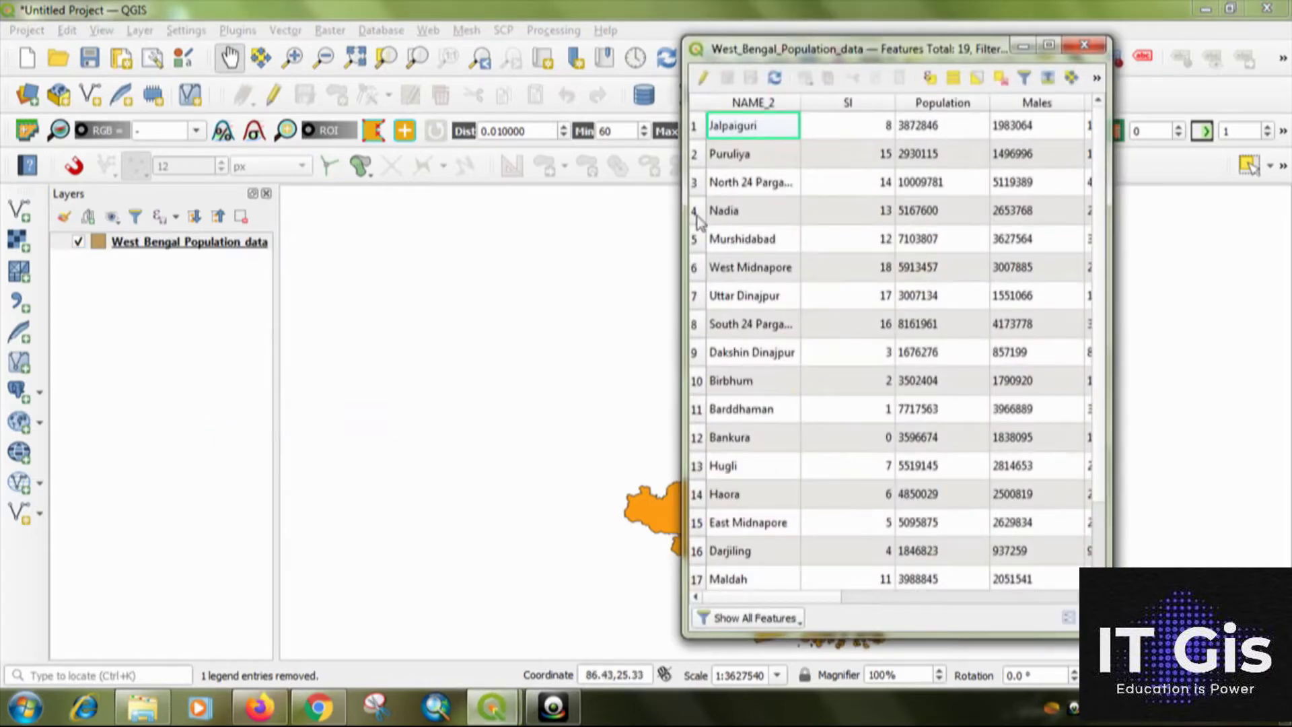
{"action": "left_click_drag", "start_coordinate": [677, 238], "coordinate": [179, 249]}
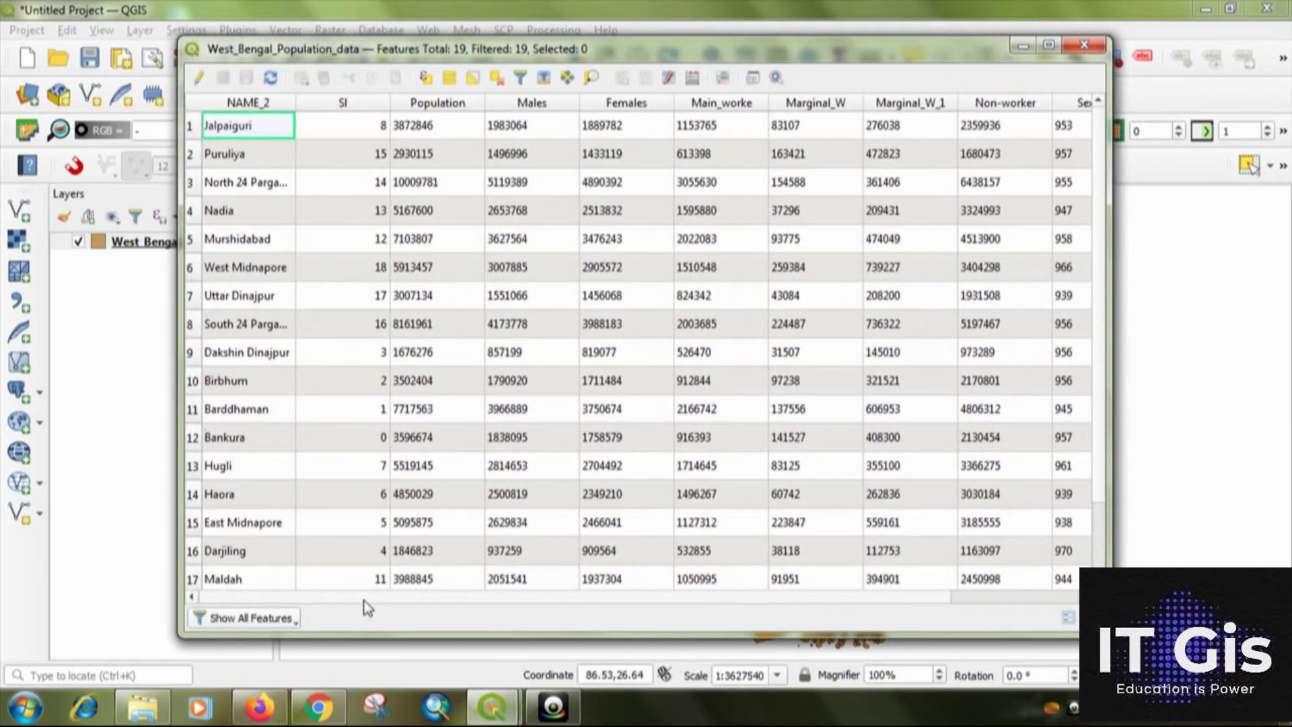
{"action": "left_click_drag", "start_coordinate": [363, 598], "coordinate": [499, 598]}
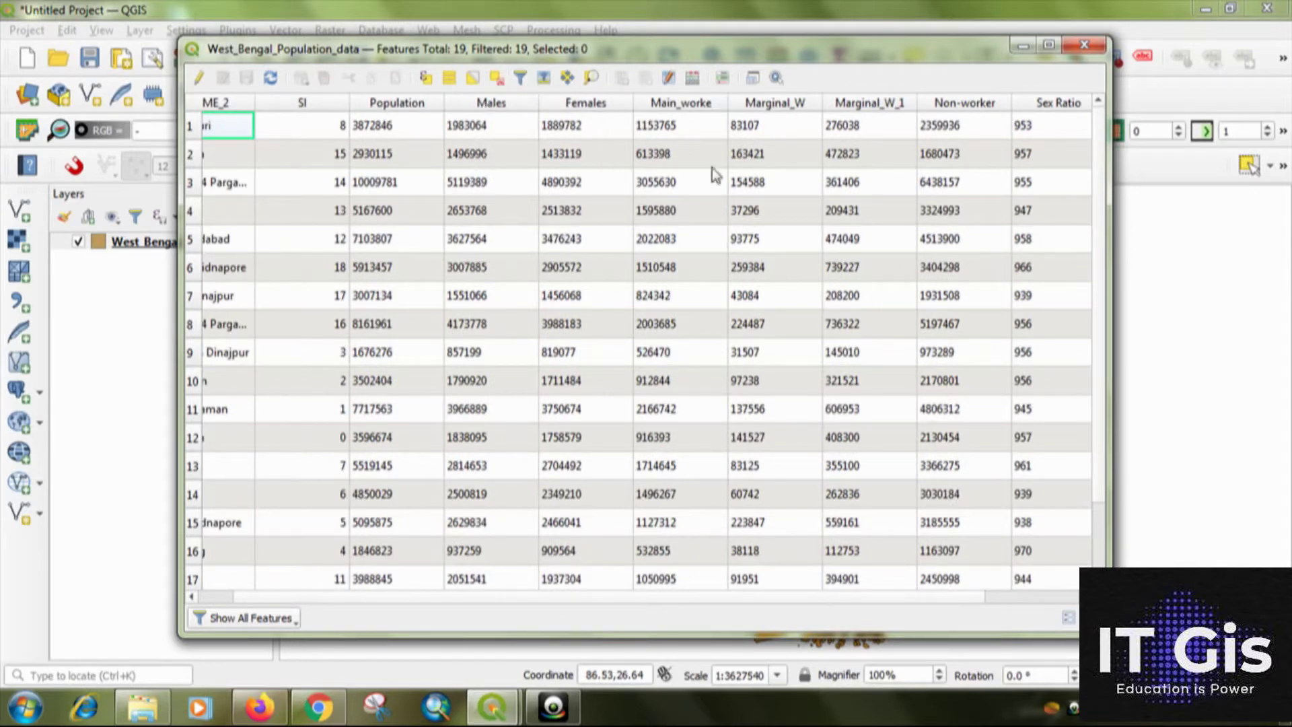
{"action": "left_click", "coordinate": [561, 578]}
{"action": "left_click_drag", "start_coordinate": [579, 598], "coordinate": [730, 606]}
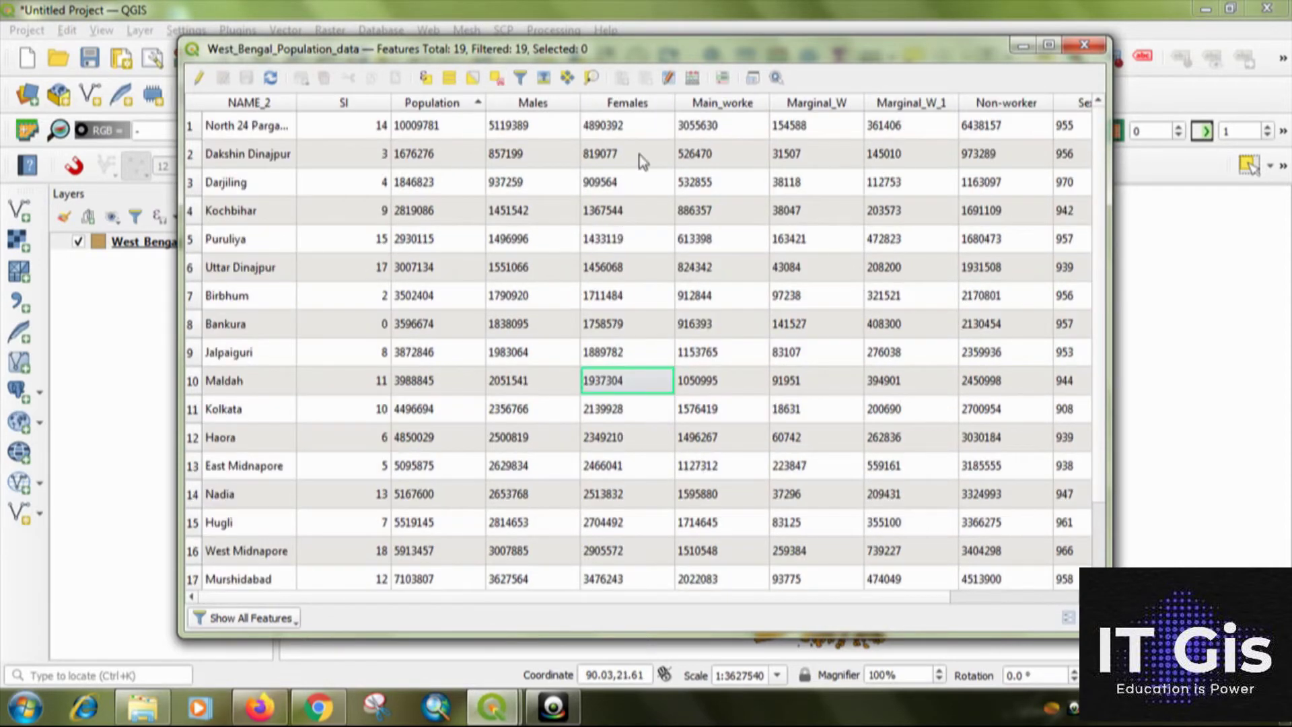
{"action": "left_click", "coordinate": [547, 107]}
{"action": "left_click", "coordinate": [420, 107]}
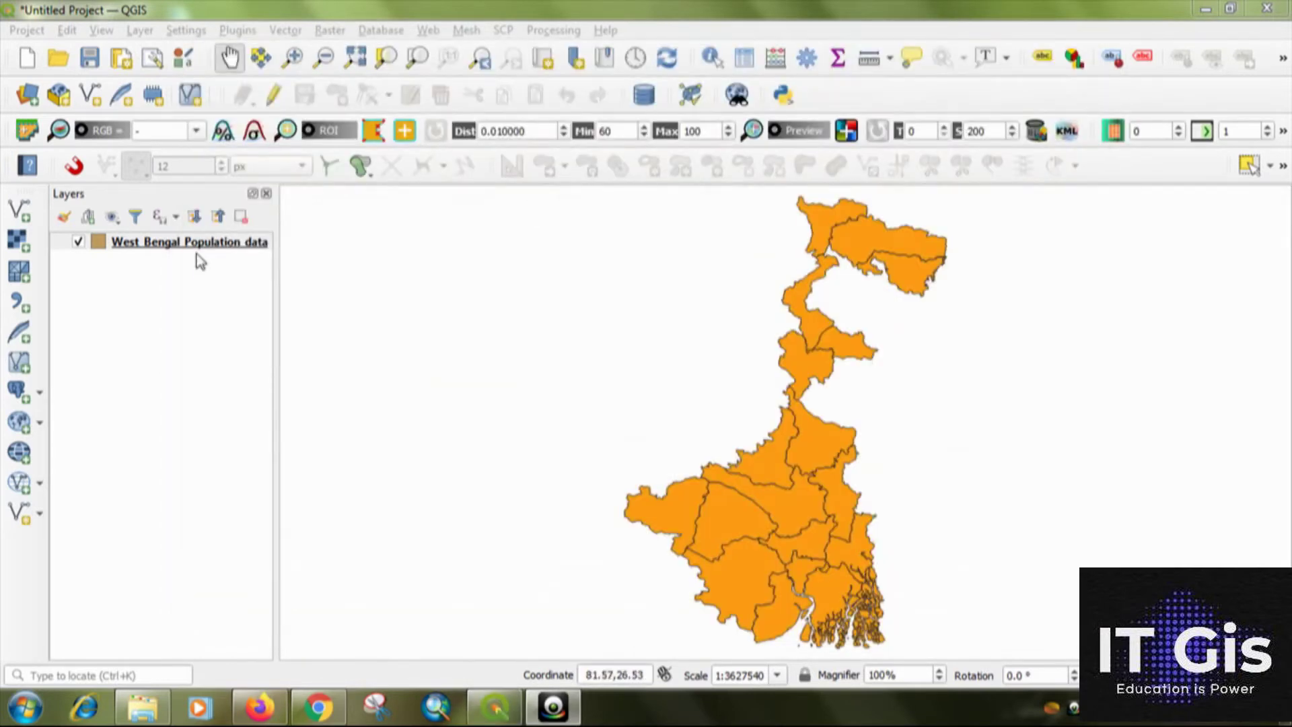
- Give the districts layer a Histogram diagram with the Males and Females fields as attributes
{"action": "left_click", "coordinate": [198, 247]}
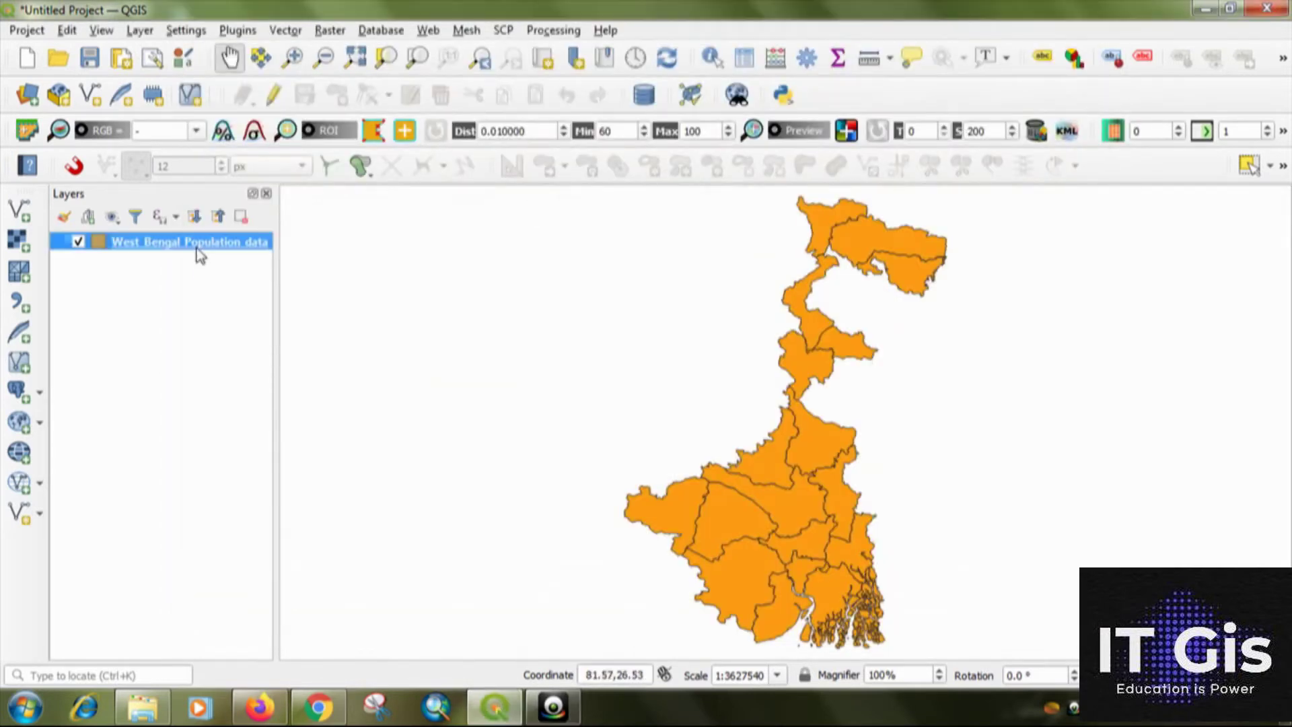
{"action": "right_click", "coordinate": [197, 247]}
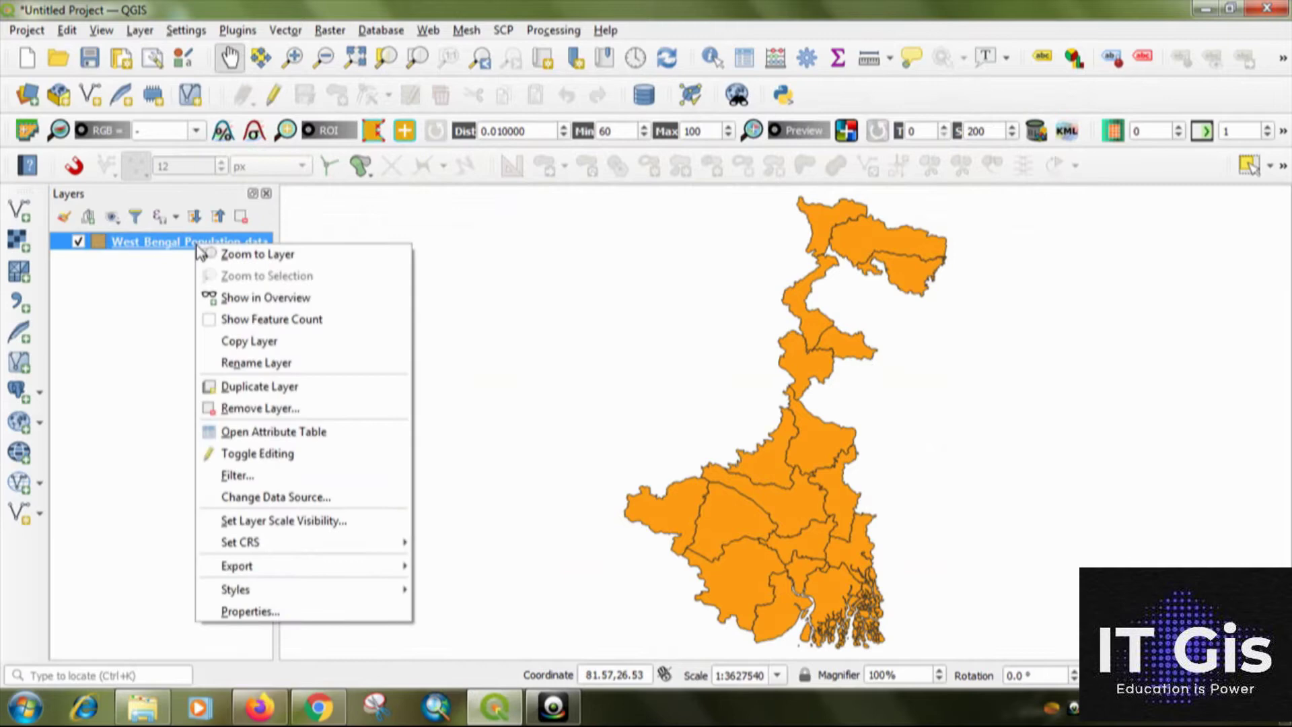
{"action": "left_click", "coordinate": [290, 614]}
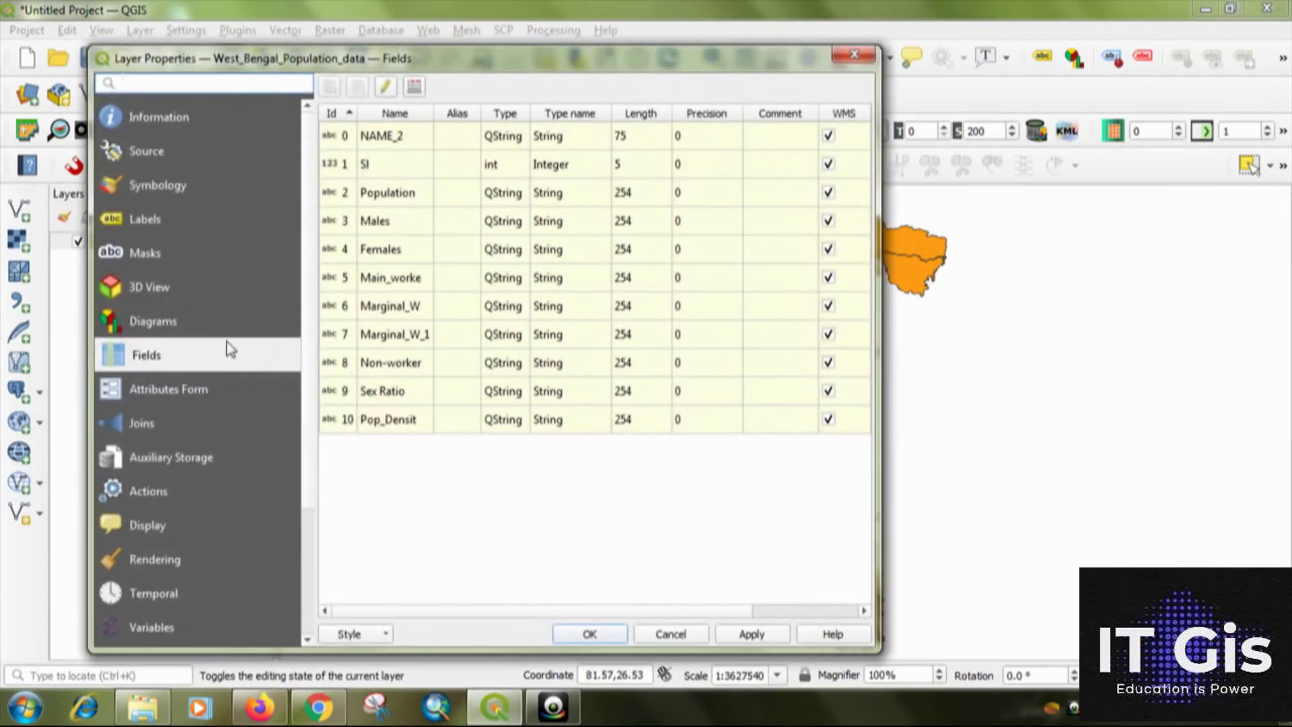
{"action": "left_click", "coordinate": [154, 323]}
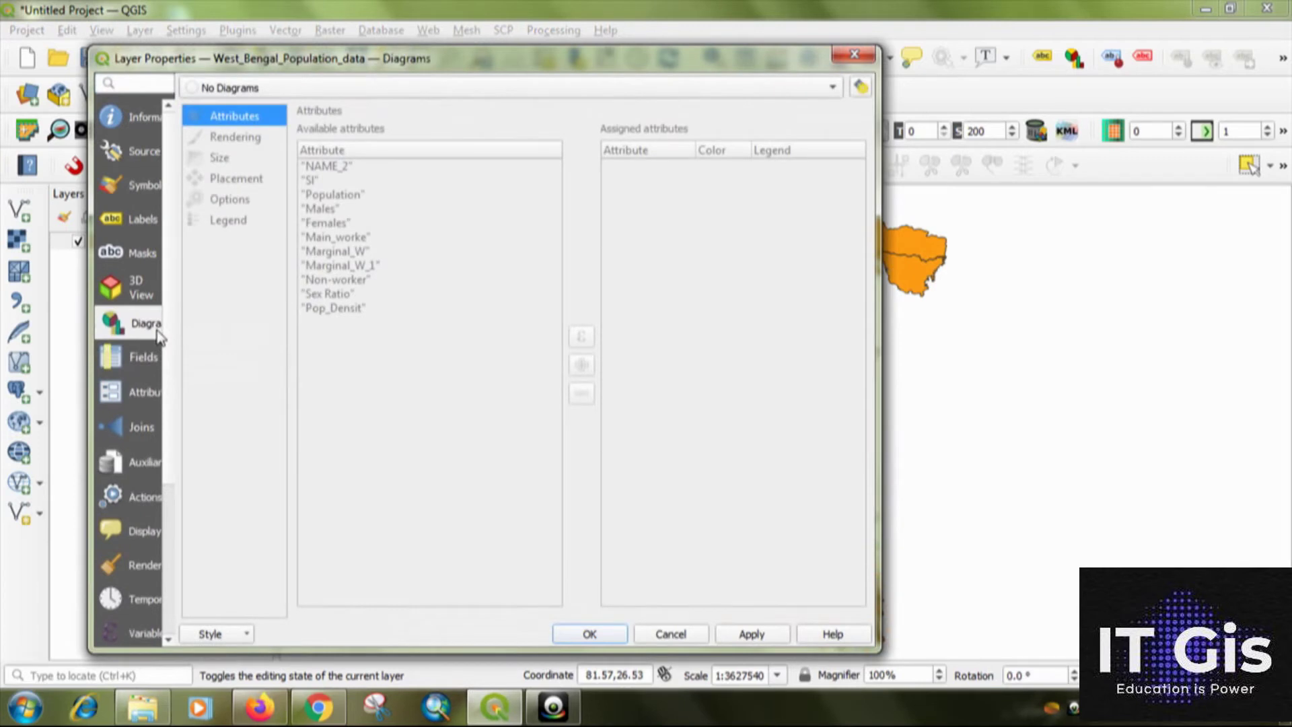
{"action": "left_click", "coordinate": [314, 89]}
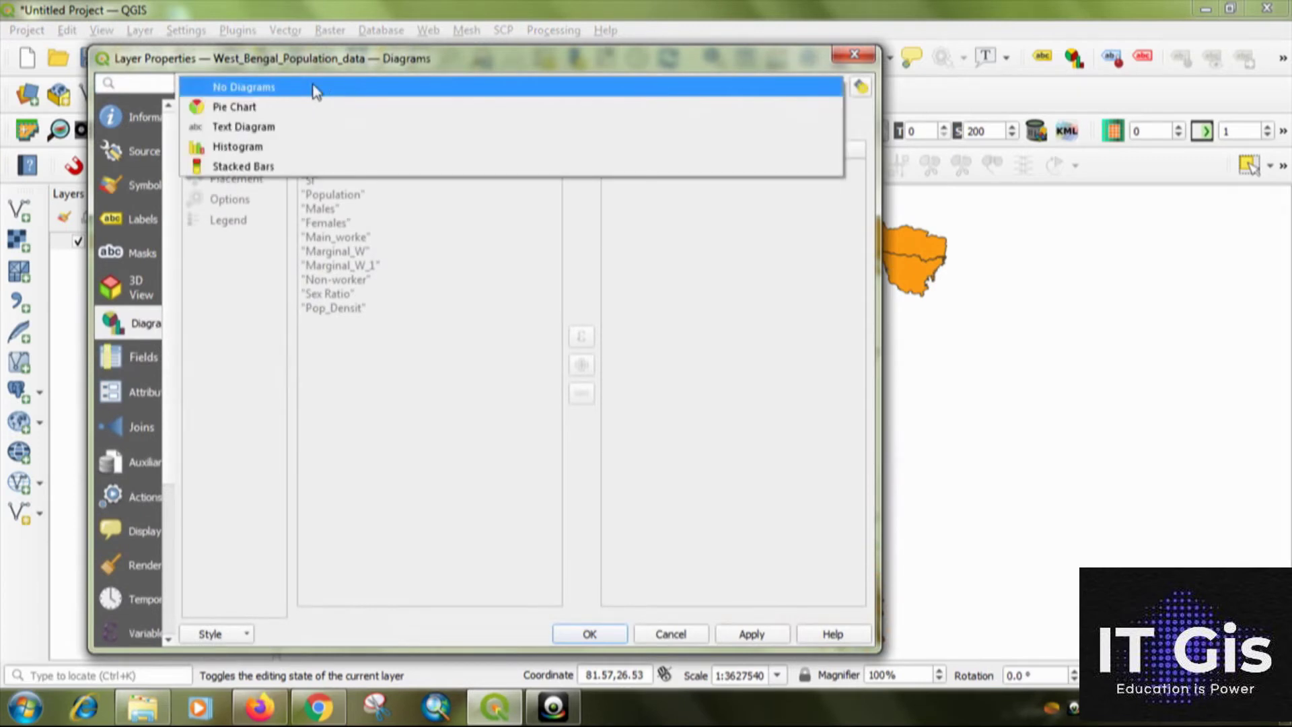
{"action": "left_click", "coordinate": [290, 144]}
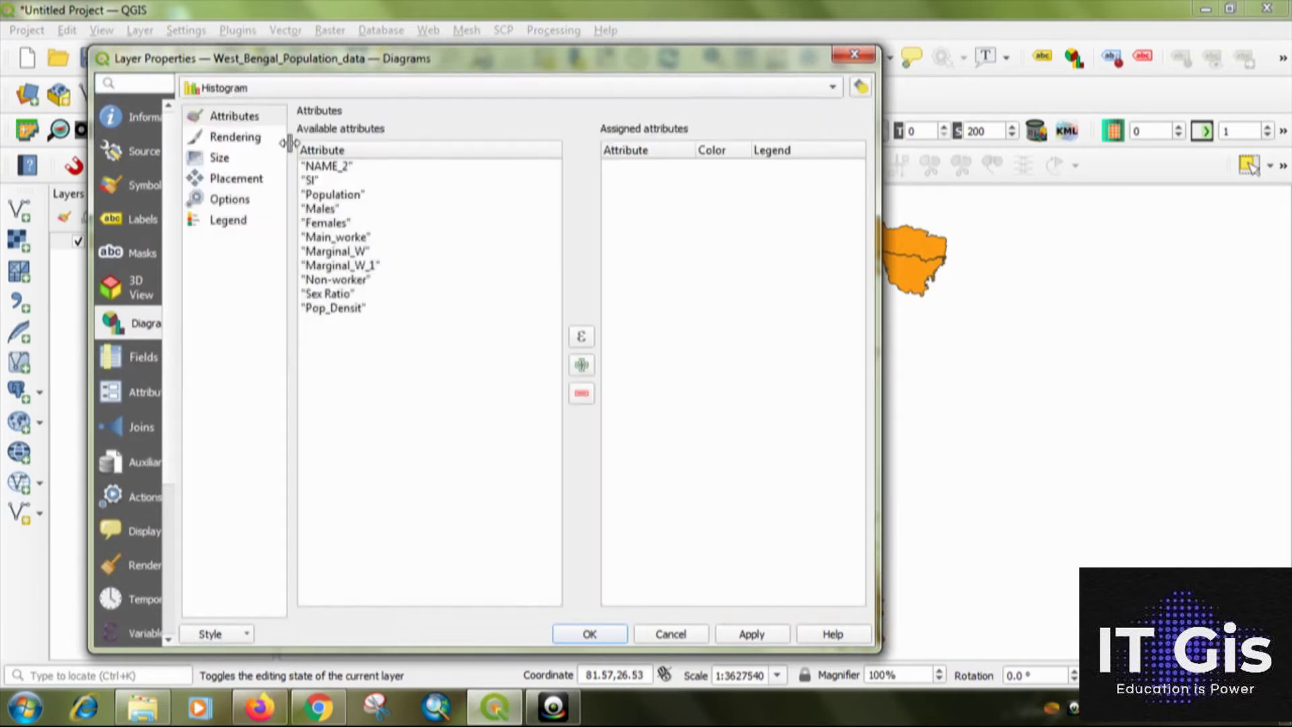
{"action": "left_click", "coordinate": [329, 210]}
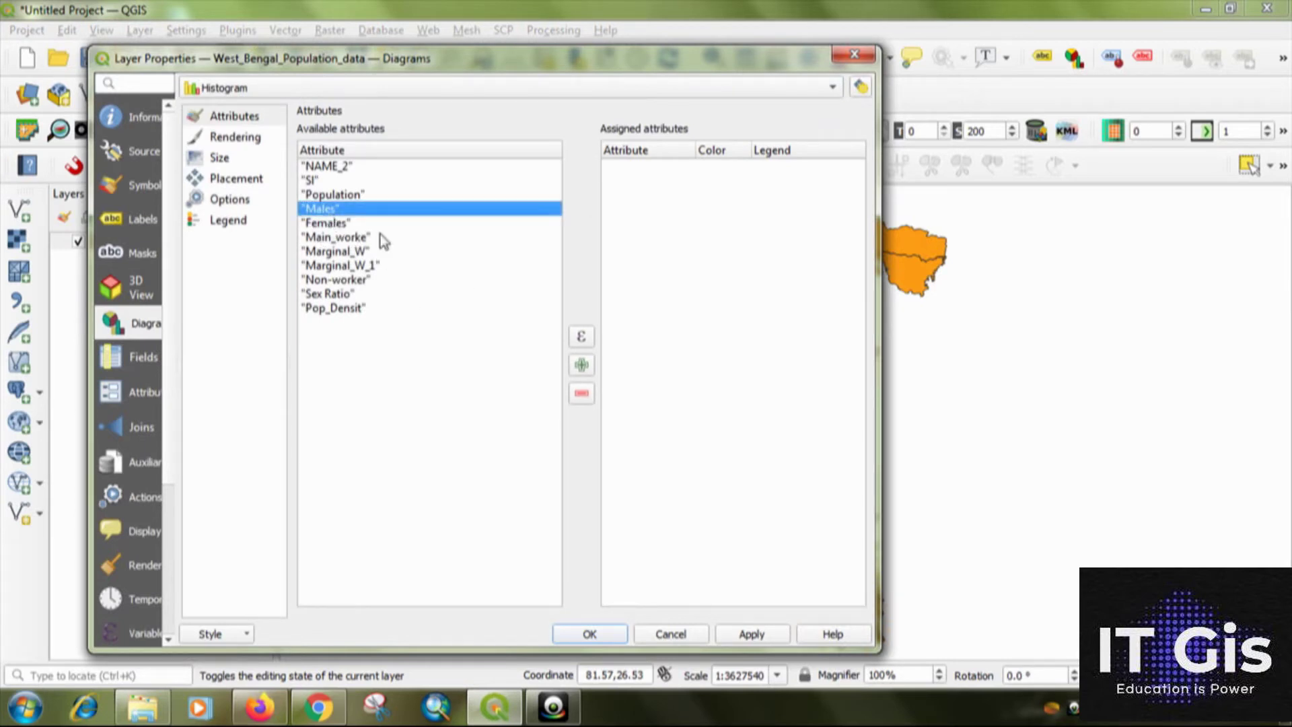
{"action": "left_click", "coordinate": [581, 366]}
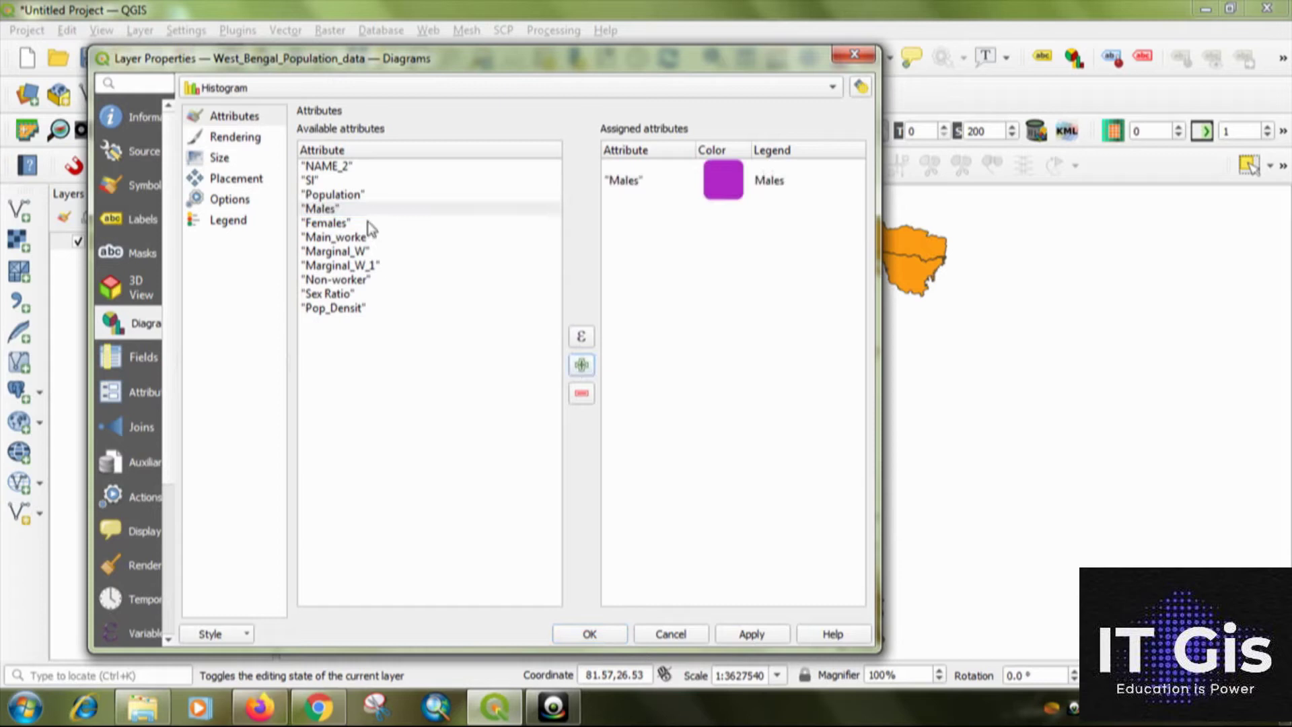
{"action": "left_click", "coordinate": [335, 223]}
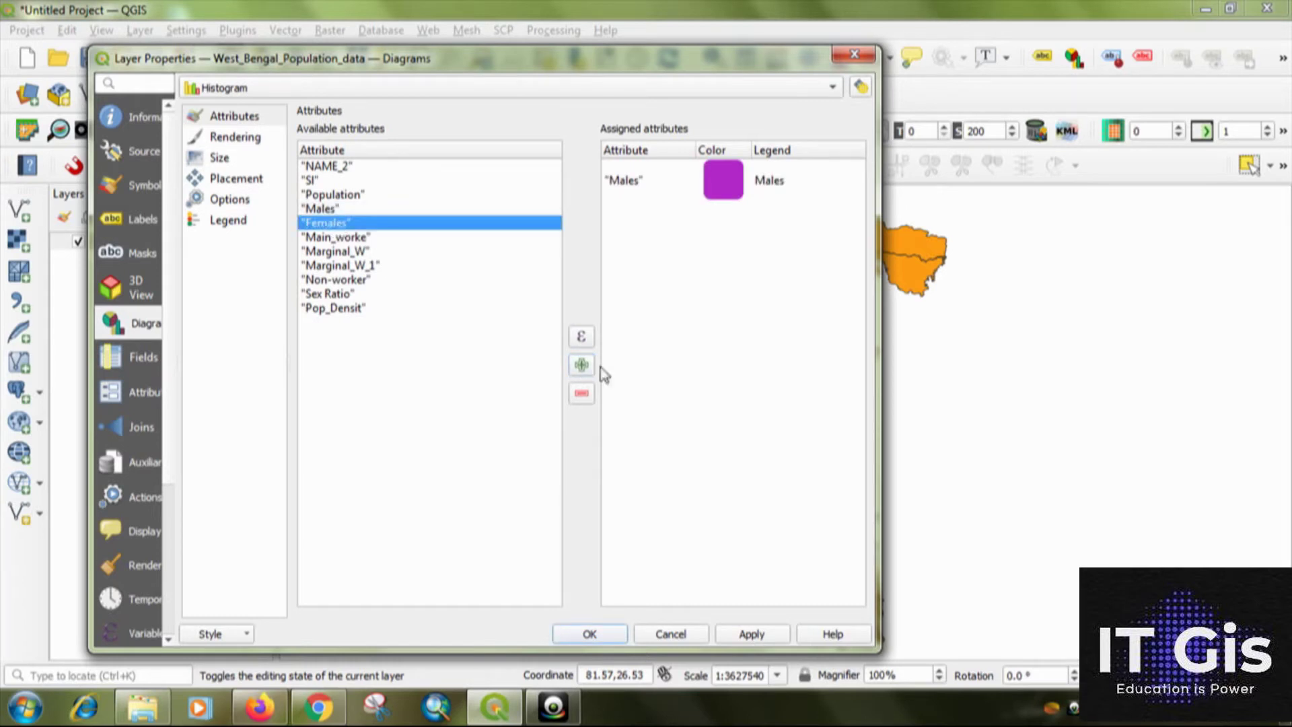
{"action": "left_click", "coordinate": [581, 366]}
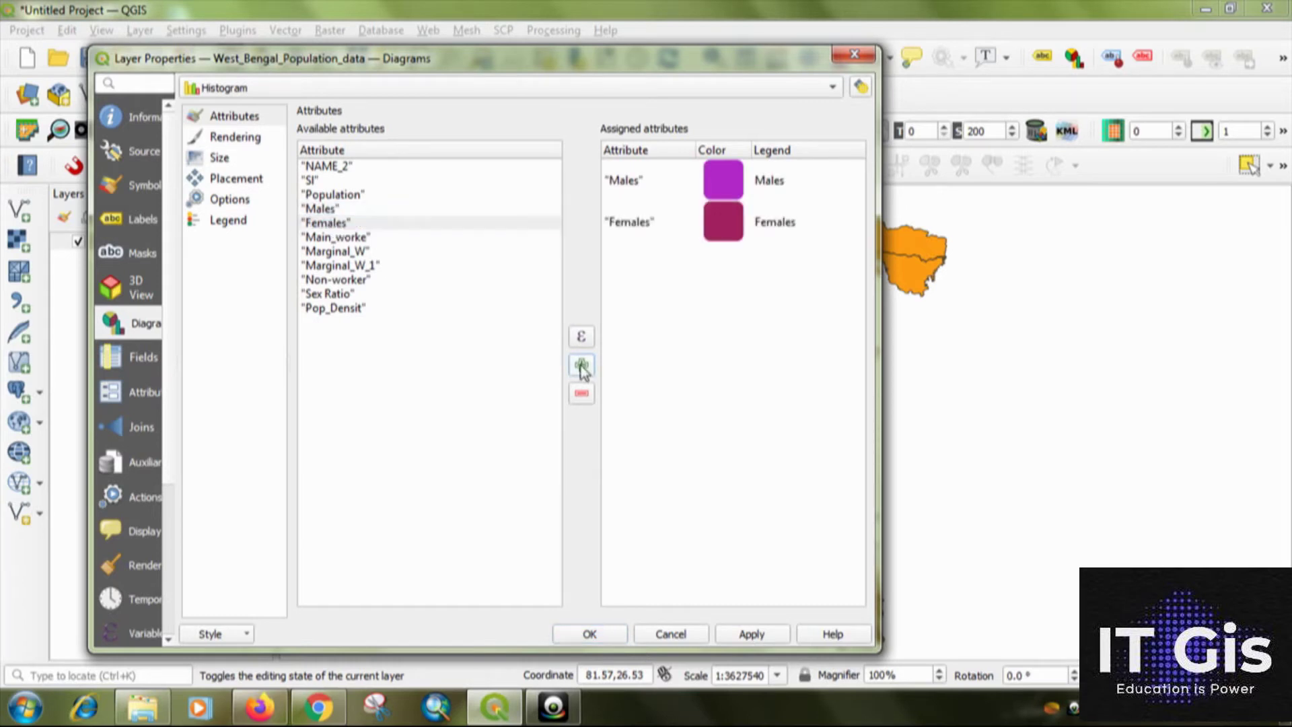
- Colour the Males bars cyan and the Females bars yellow, then apply
{"action": "double_click", "coordinate": [720, 179]}
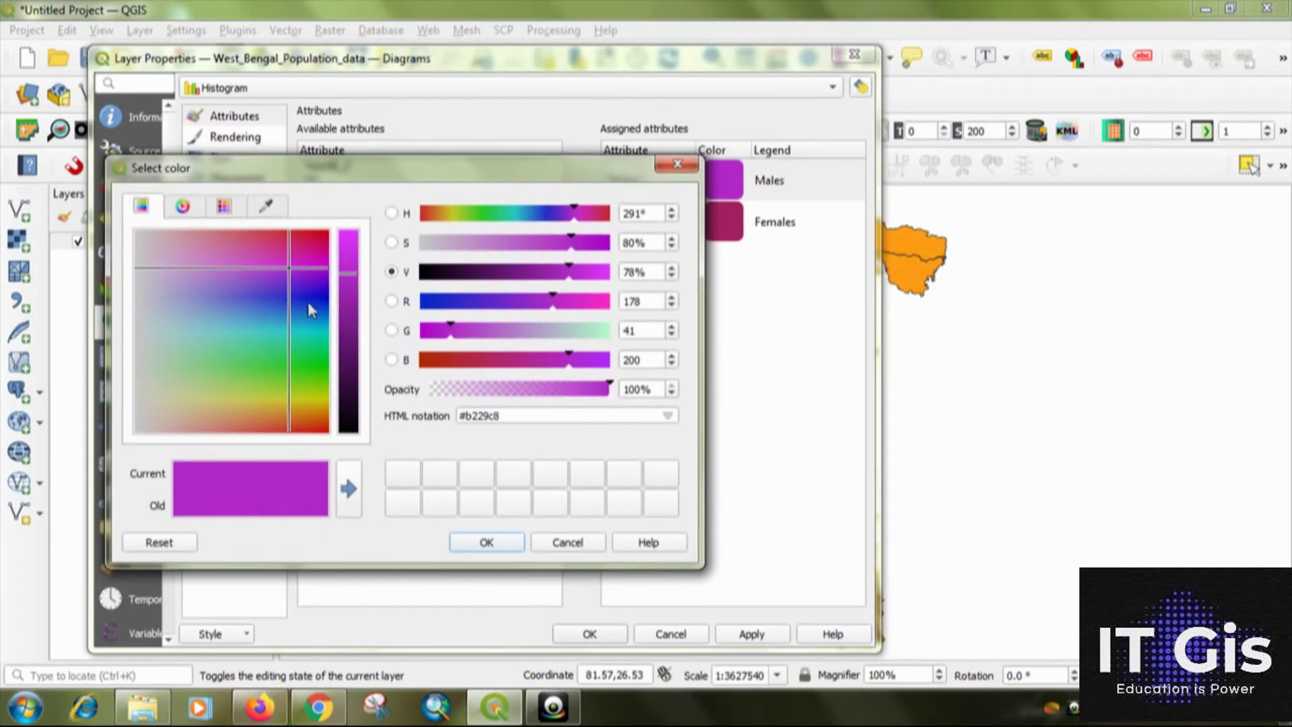
{"action": "left_click", "coordinate": [309, 326]}
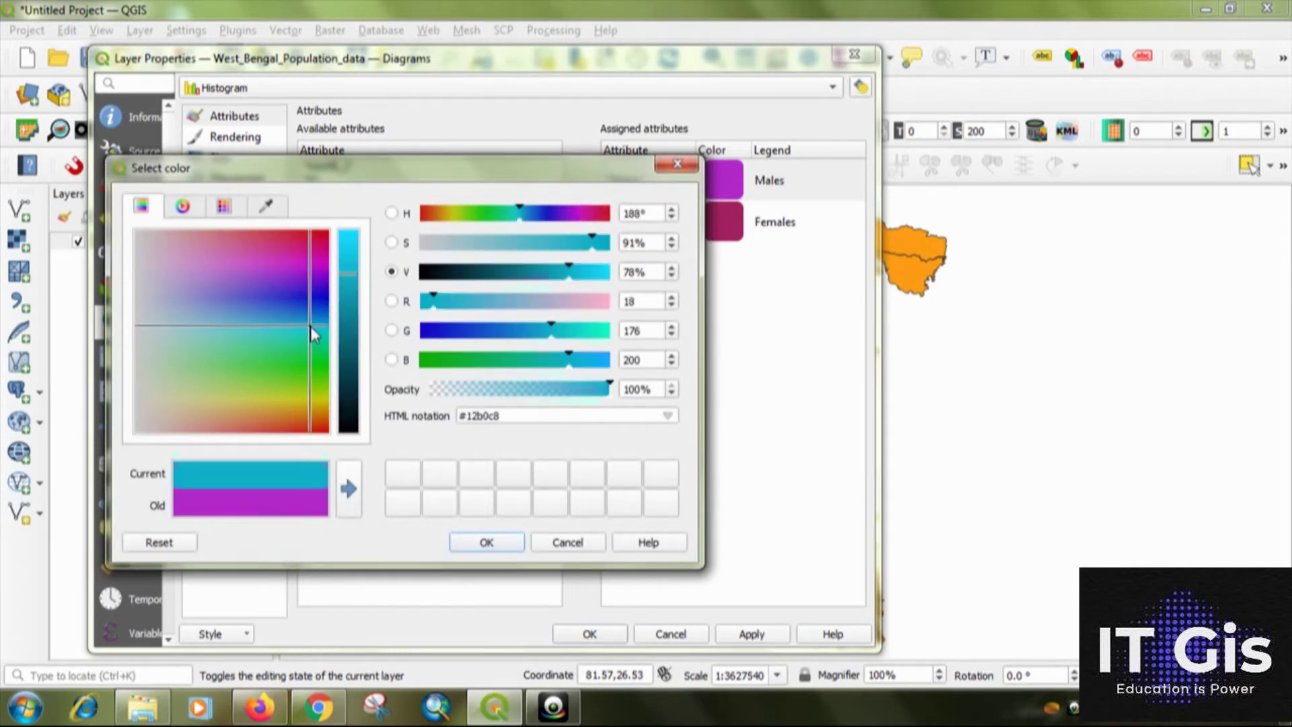
{"action": "left_click", "coordinate": [486, 542]}
{"action": "double_click", "coordinate": [727, 217]}
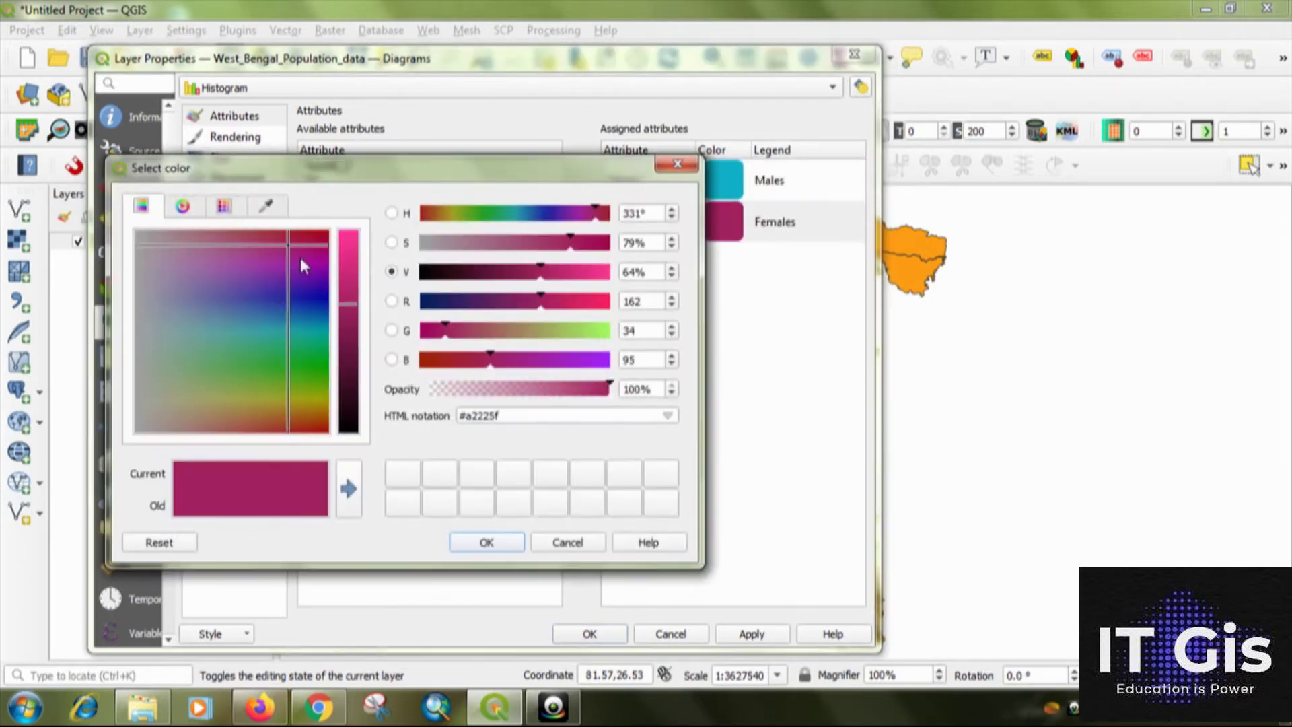
{"action": "left_click_drag", "start_coordinate": [349, 303], "coordinate": [350, 265]}
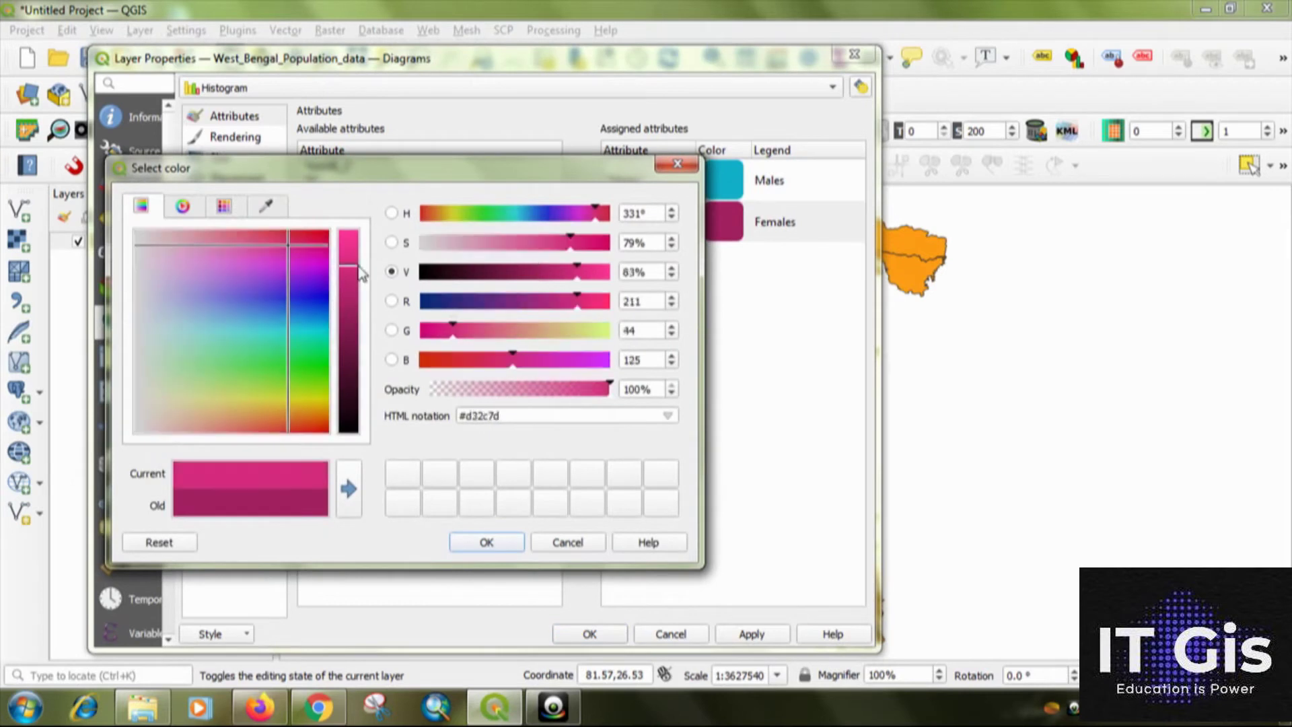
{"action": "left_click", "coordinate": [306, 395]}
{"action": "left_click", "coordinate": [485, 541]}
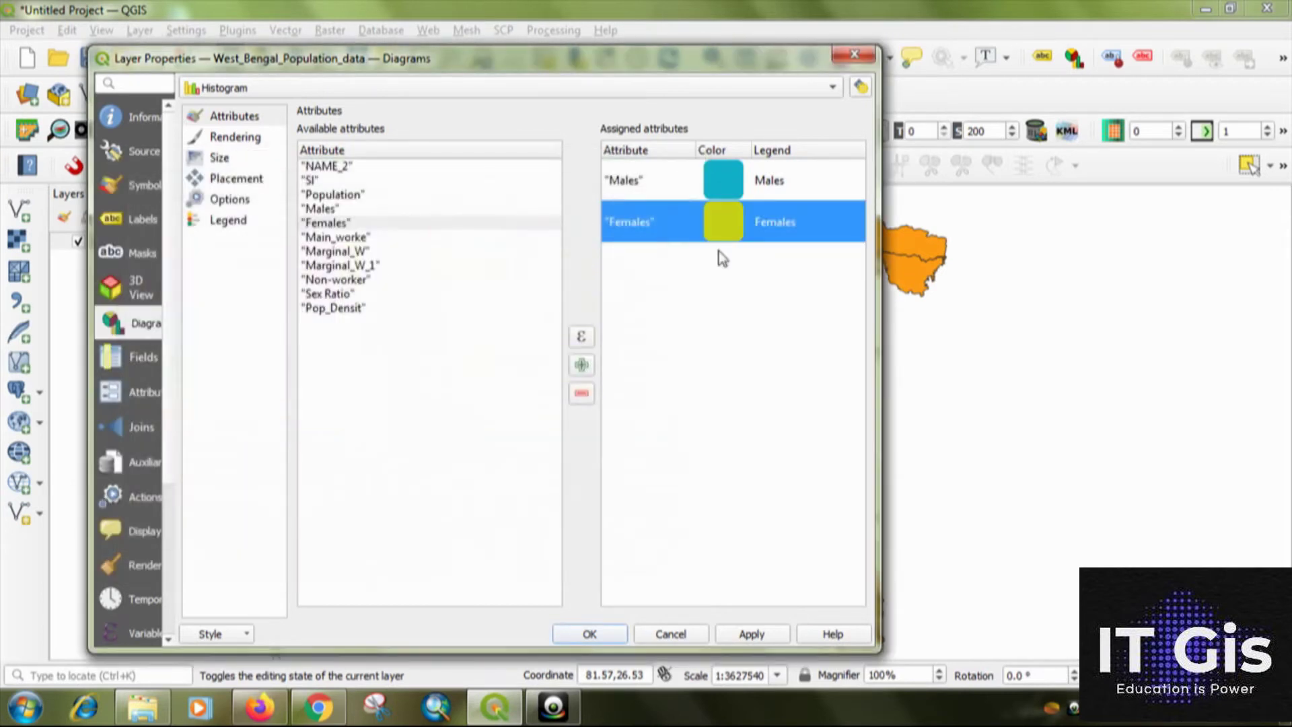
{"action": "left_click", "coordinate": [746, 636]}
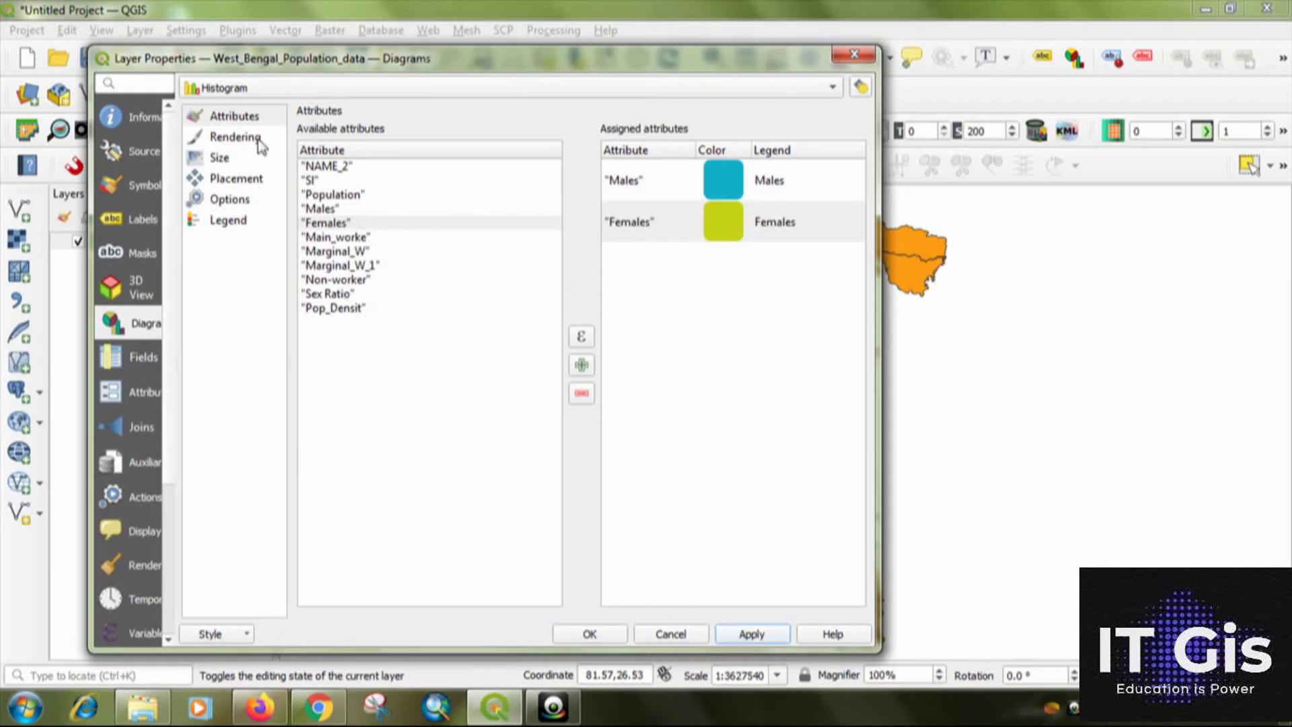
- Use scaled histogram size based on the Males field with a maximum value of 5000000
{"action": "left_click", "coordinate": [230, 160]}
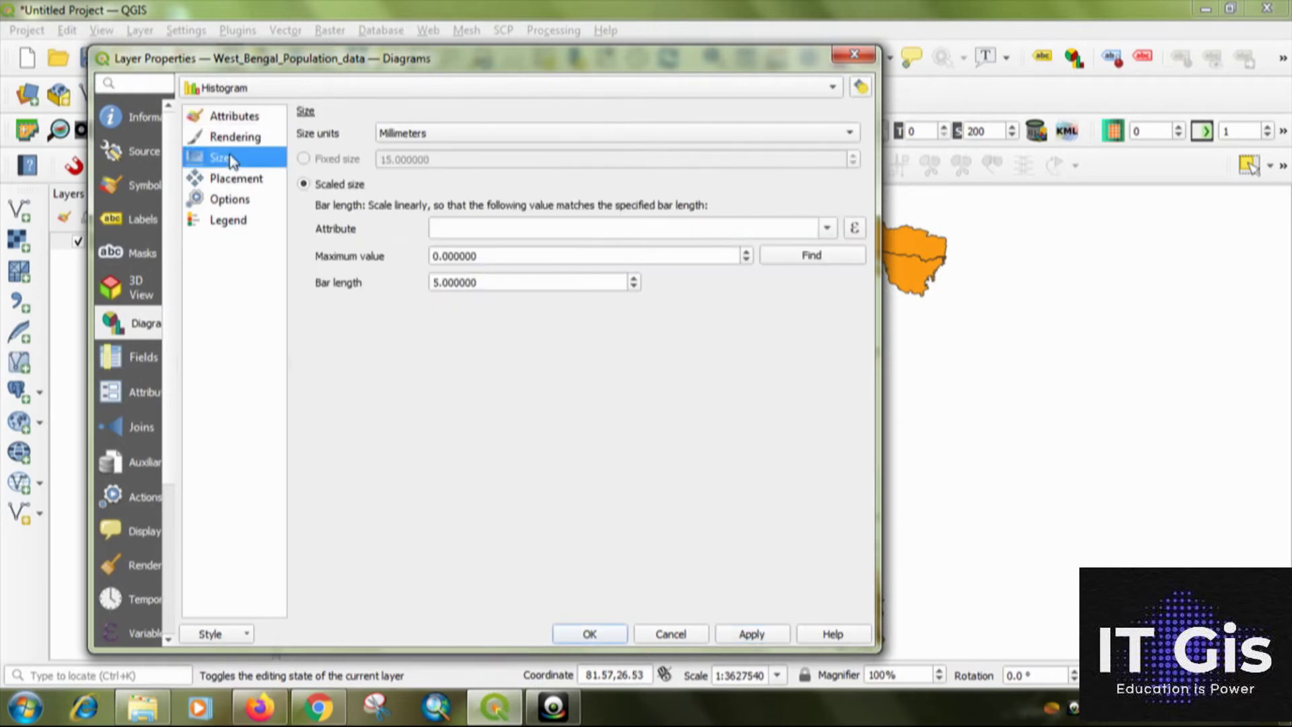
{"action": "left_click", "coordinate": [827, 228]}
{"action": "left_click", "coordinate": [548, 319]}
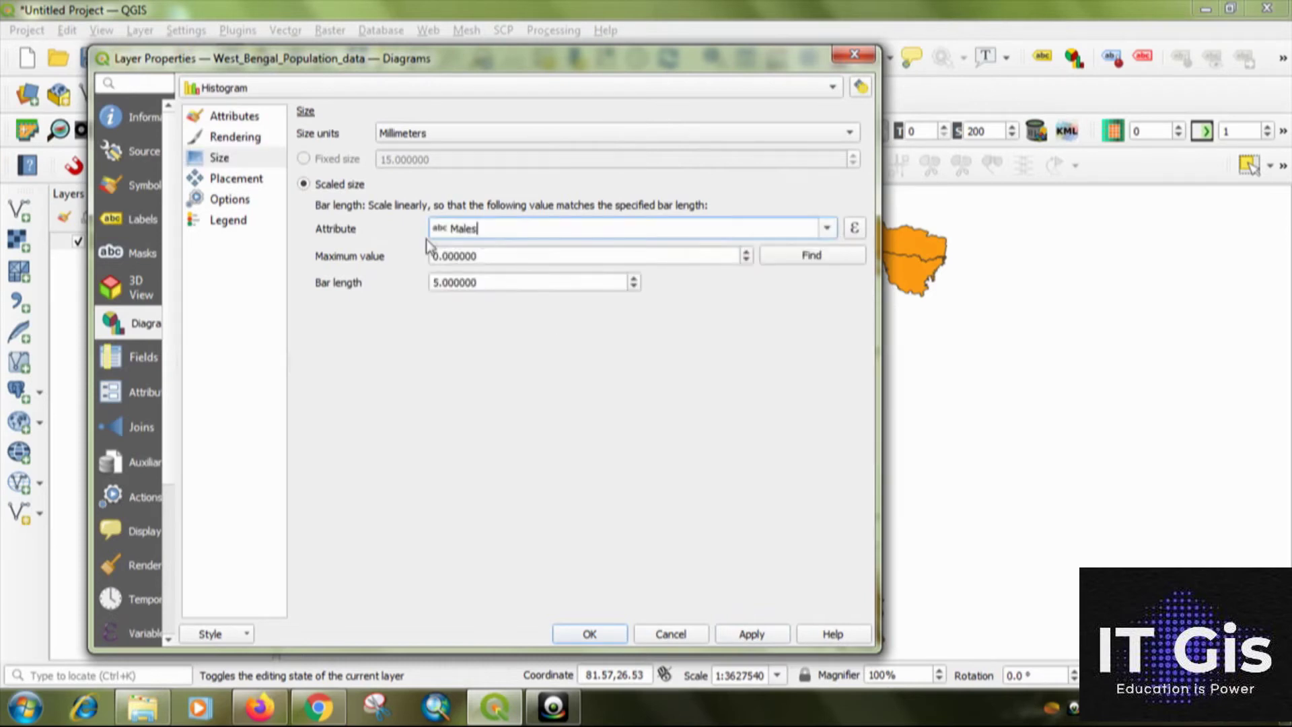
{"action": "double_click", "coordinate": [456, 257]}
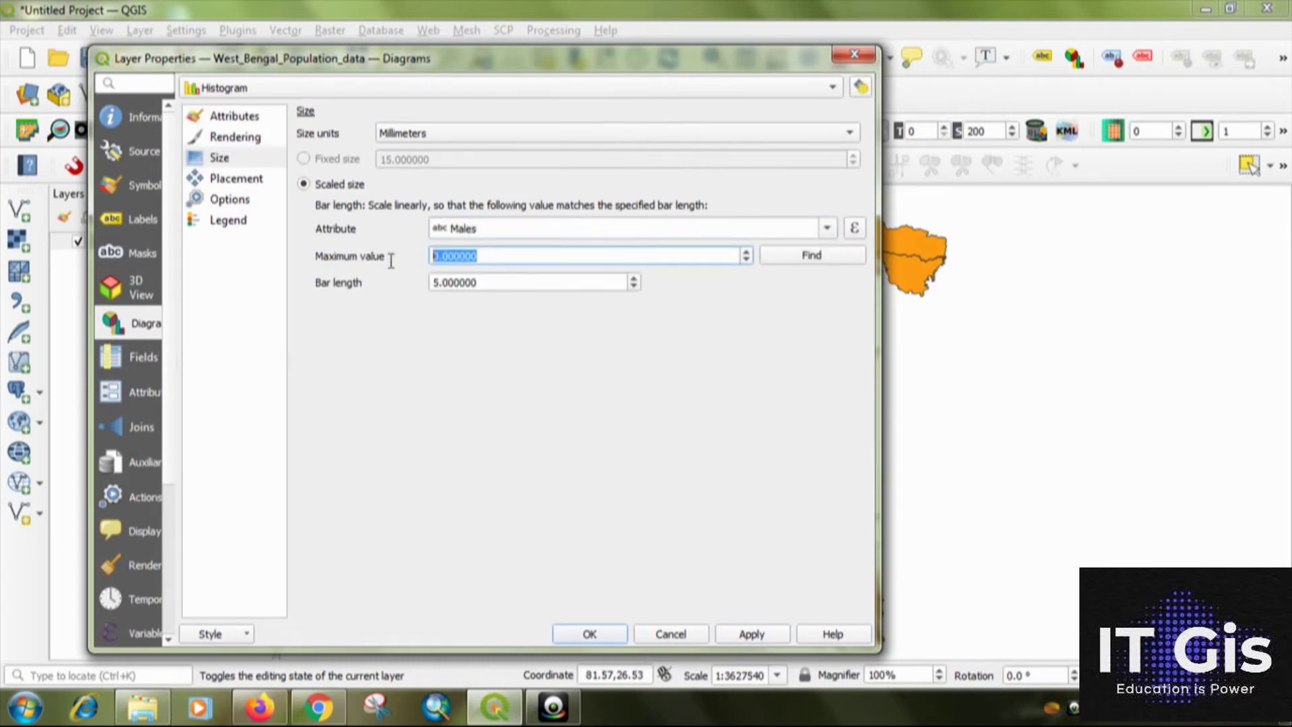
{"action": "type", "text": "5"}
{"action": "double_click", "coordinate": [489, 281]}
- Set the bar length to 10 mm, apply, and pan to frame West Bengal on the map
{"action": "type", "text": "1"}
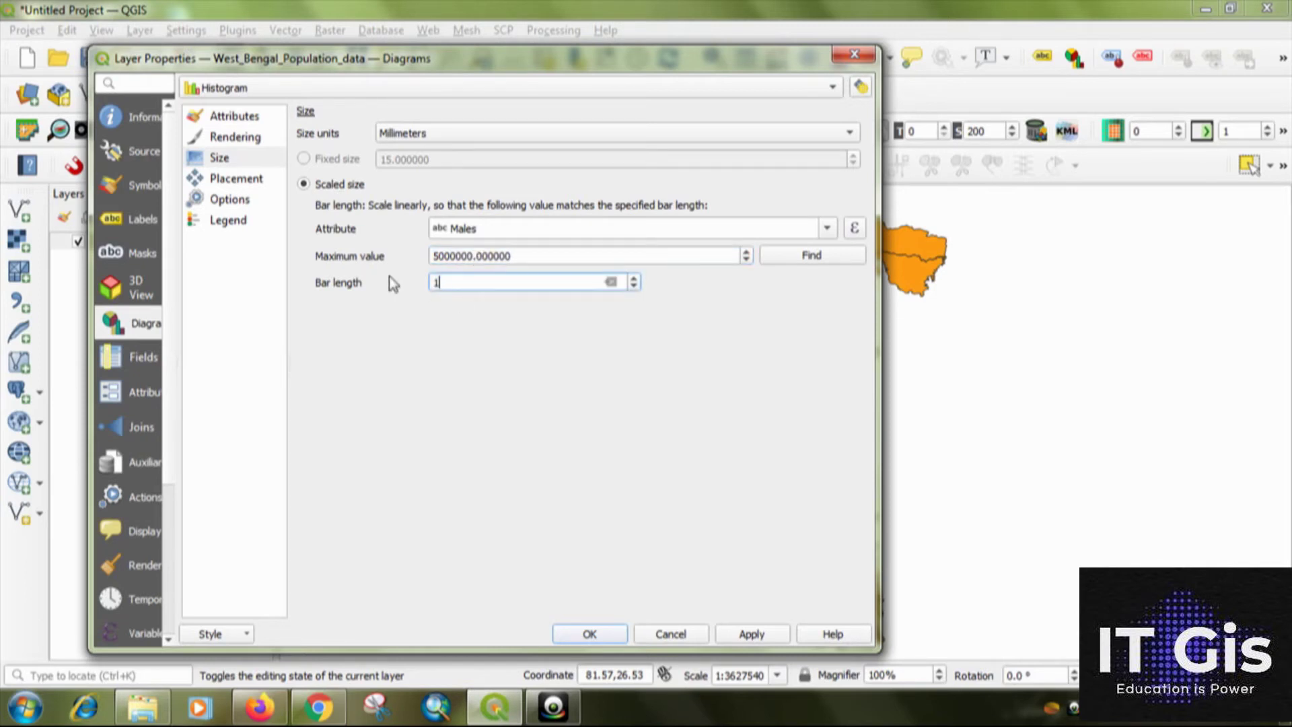
{"action": "type", "text": "0"}
{"action": "left_click", "coordinate": [747, 638]}
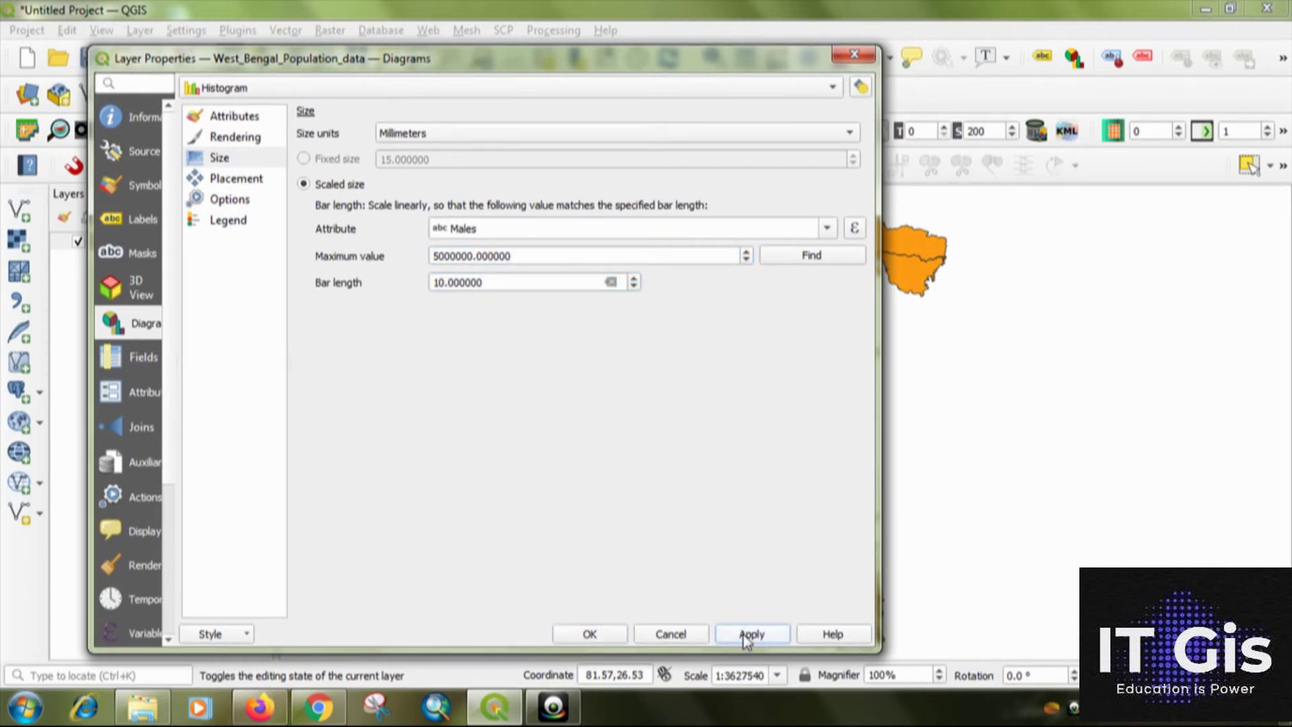
{"action": "left_click", "coordinate": [616, 636]}
{"action": "left_click_drag", "start_coordinate": [989, 300], "coordinate": [842, 337]}
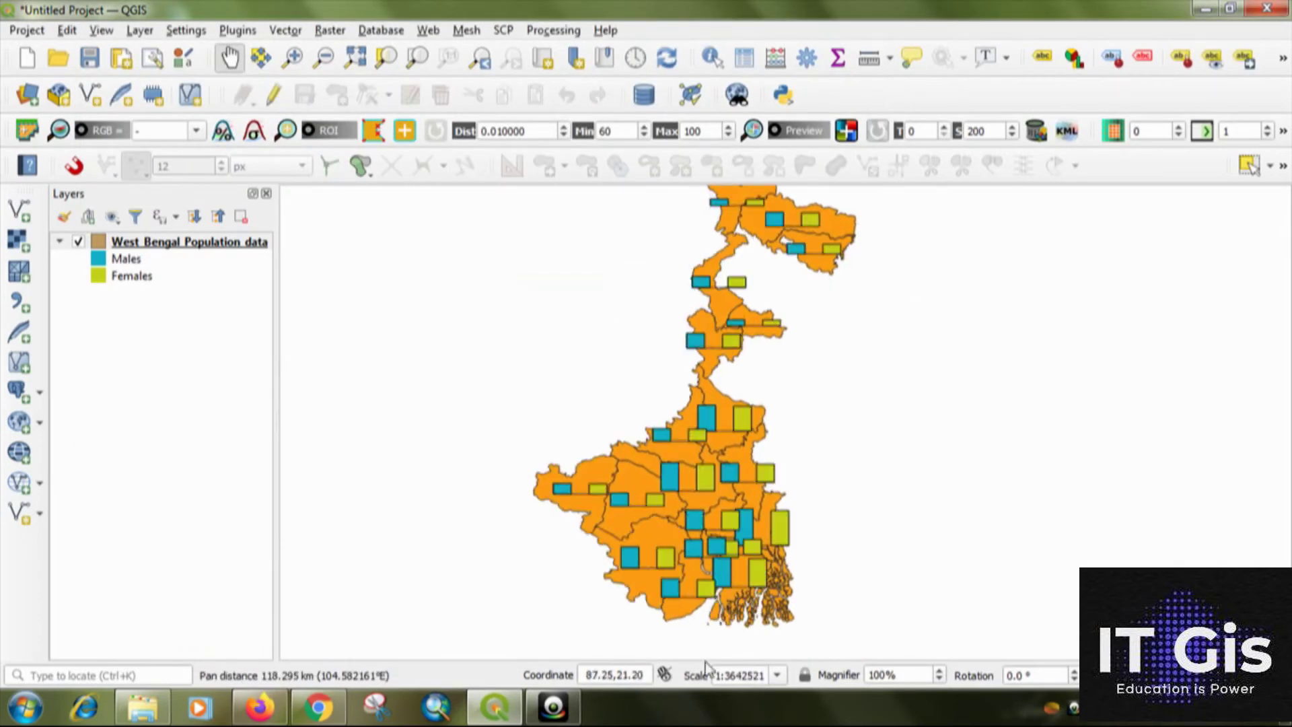
{"action": "left_click_drag", "start_coordinate": [845, 501], "coordinate": [808, 531]}
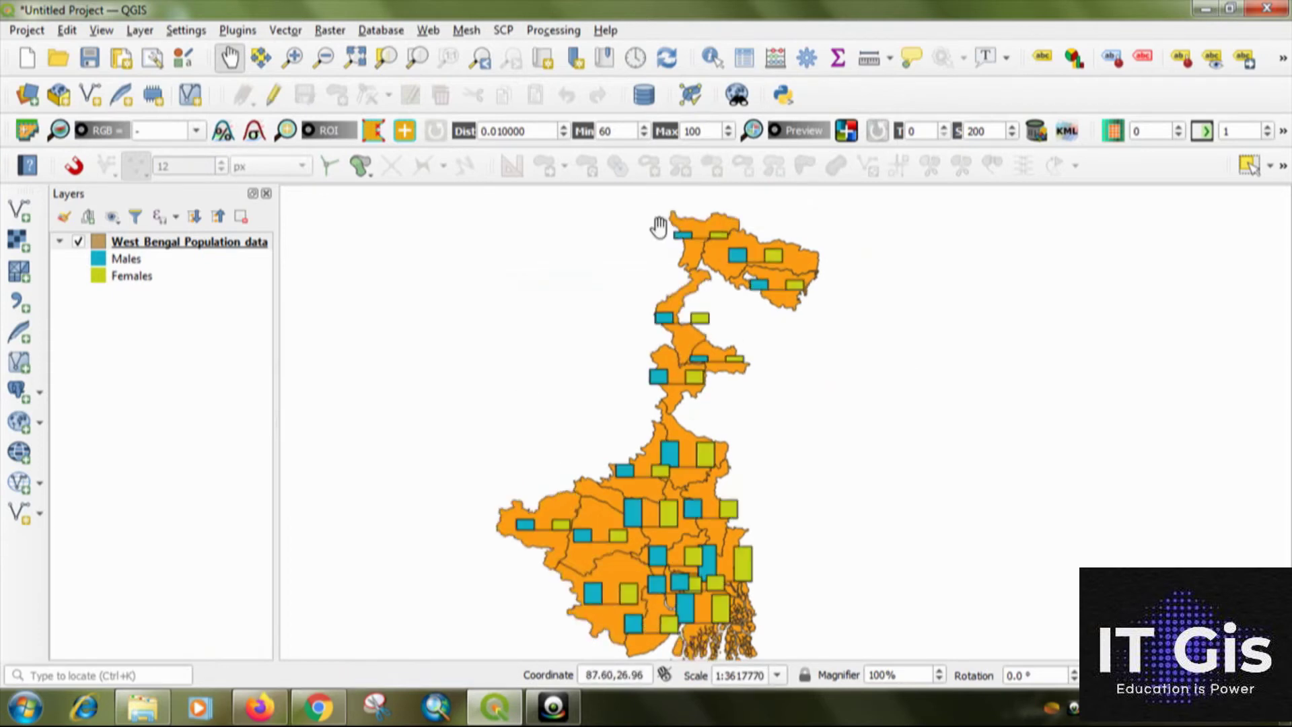
{"action": "left_click_drag", "start_coordinate": [868, 450], "coordinate": [848, 427]}
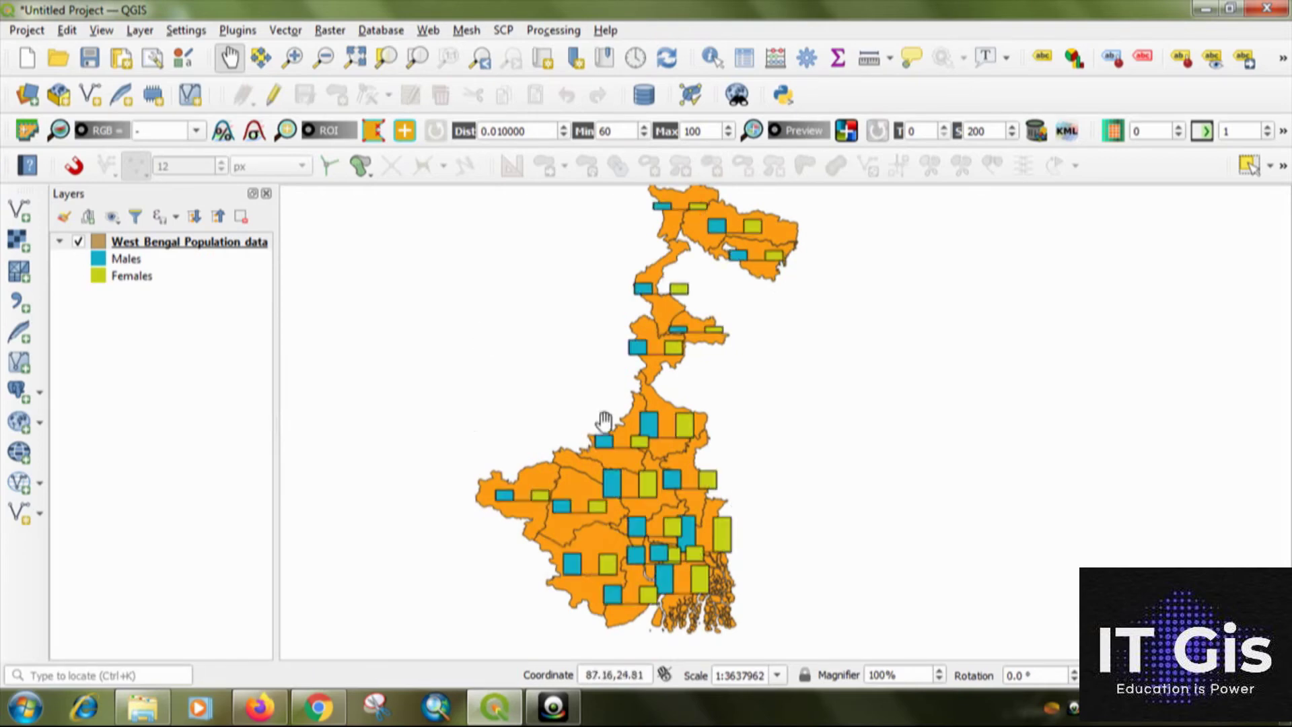
- Change the district symbol to an Outline: Simple line with black 0.86-width stroke and apply
{"action": "left_click", "coordinate": [102, 248]}
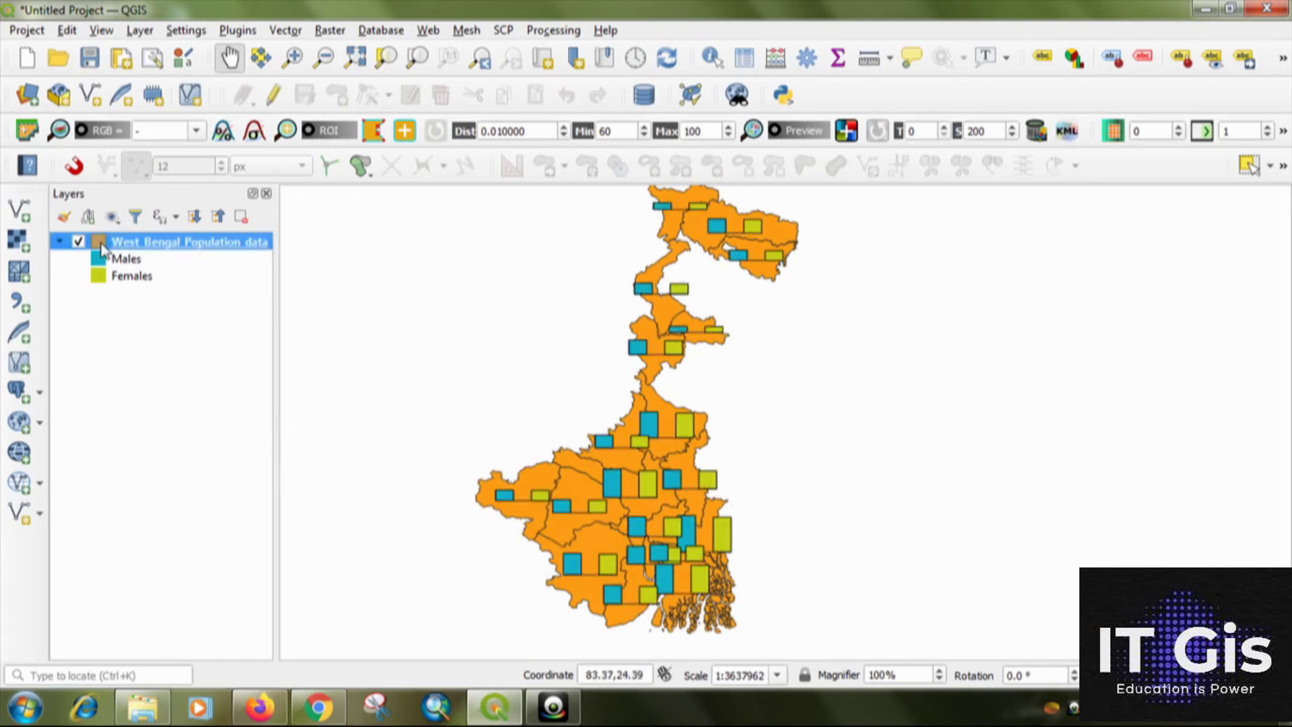
{"action": "double_click", "coordinate": [103, 248]}
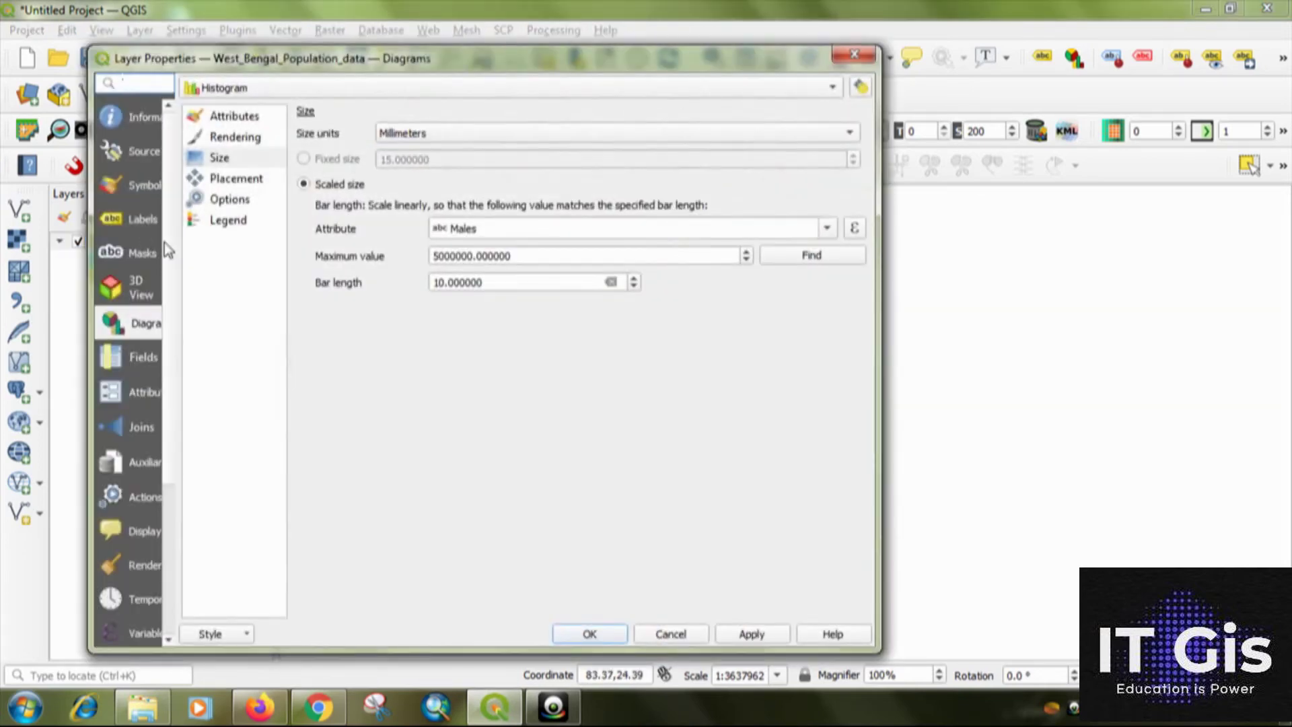
{"action": "left_click", "coordinate": [148, 192]}
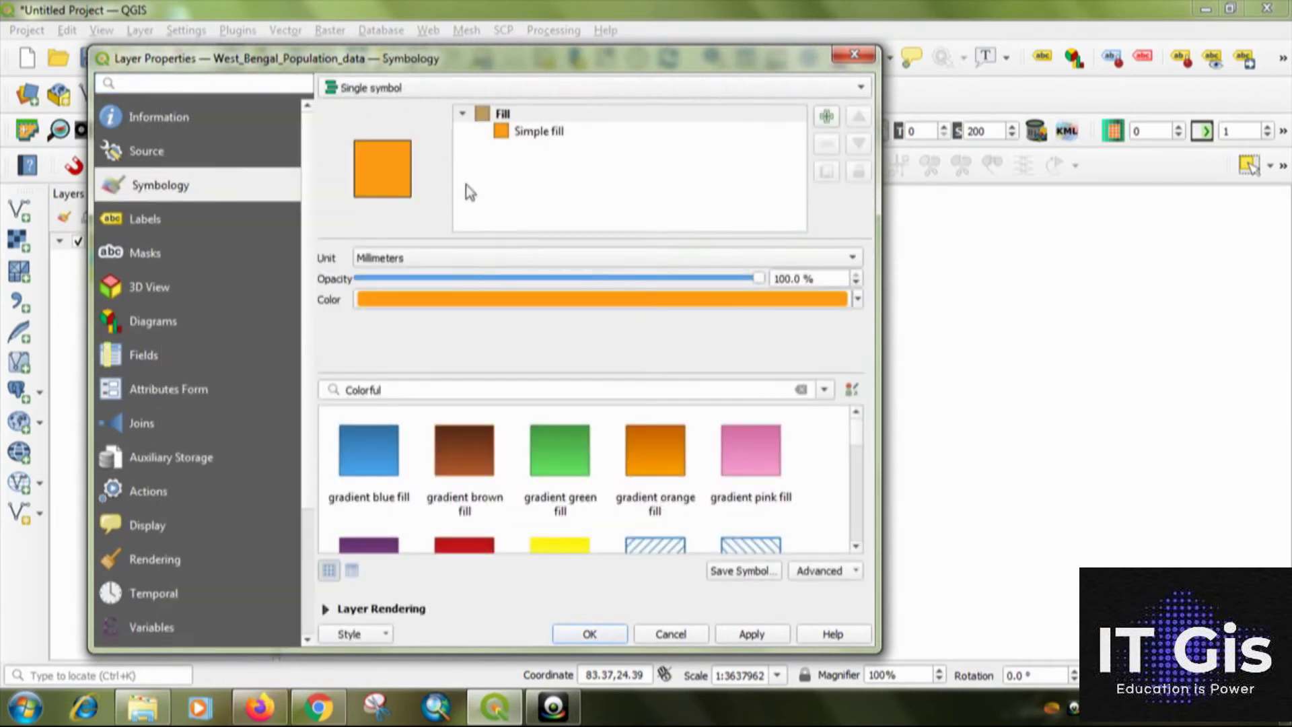
{"action": "left_click", "coordinate": [521, 135]}
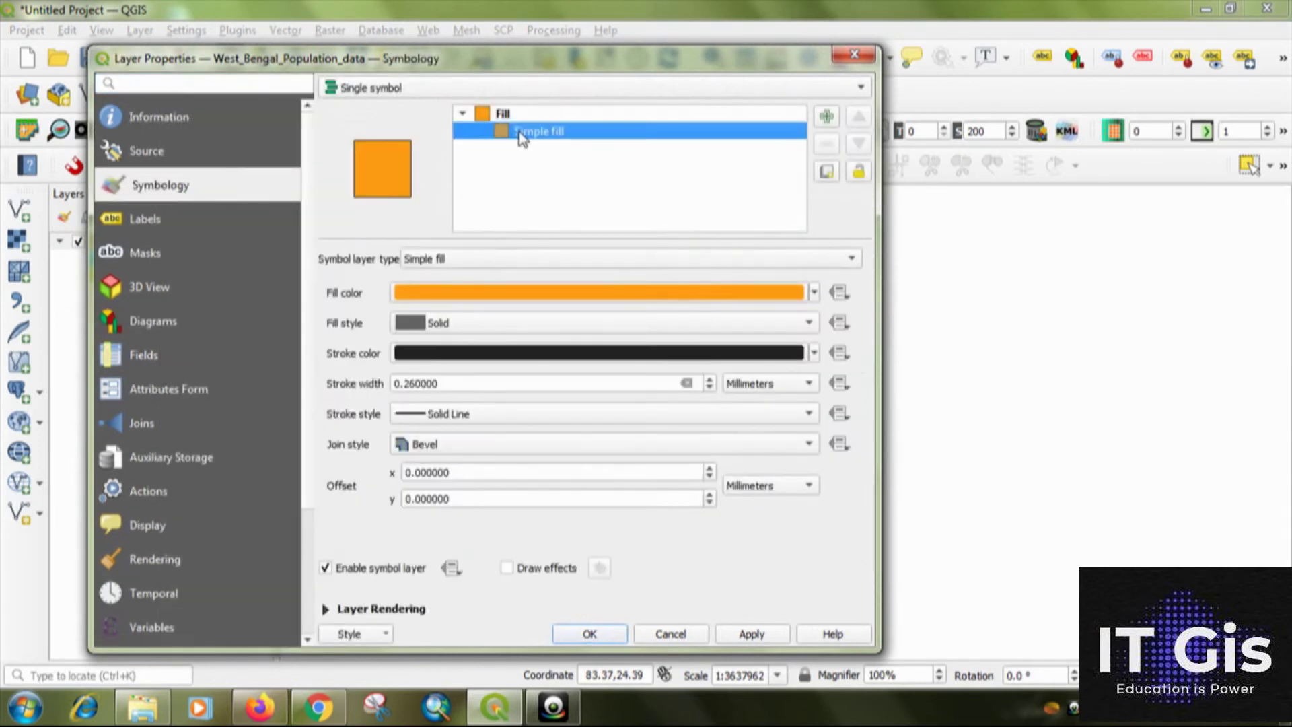
{"action": "left_click", "coordinate": [673, 269]}
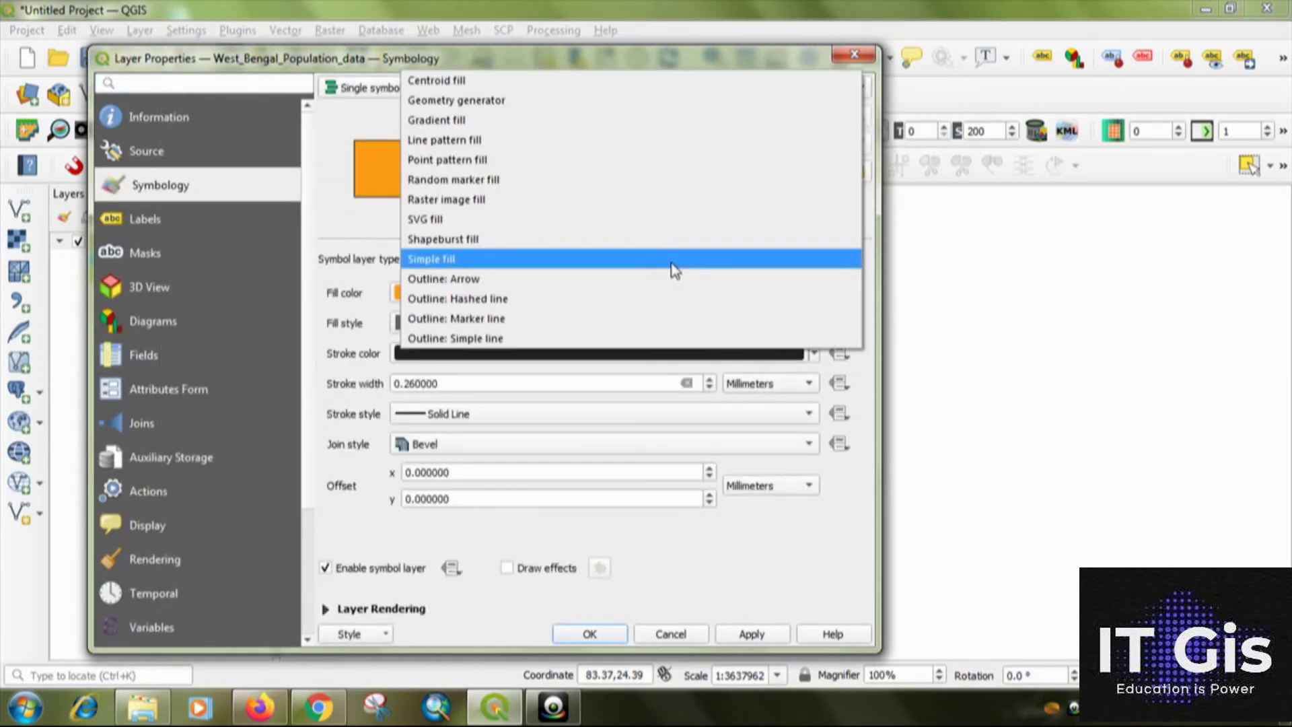
{"action": "left_click", "coordinate": [473, 339]}
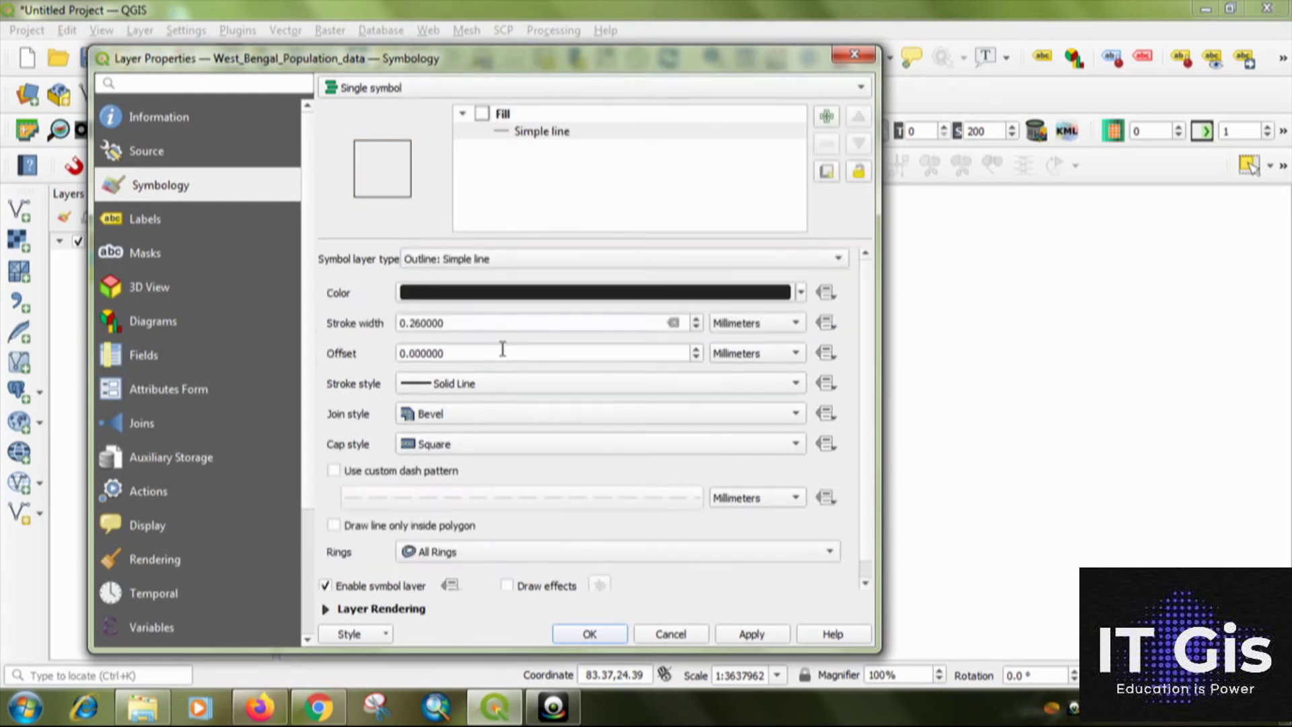
{"action": "left_click", "coordinate": [800, 292]}
{"action": "left_click", "coordinate": [530, 296]}
{"action": "left_click", "coordinate": [696, 319]}
{"action": "left_click", "coordinate": [696, 319]}
{"action": "left_click", "coordinate": [696, 319]}
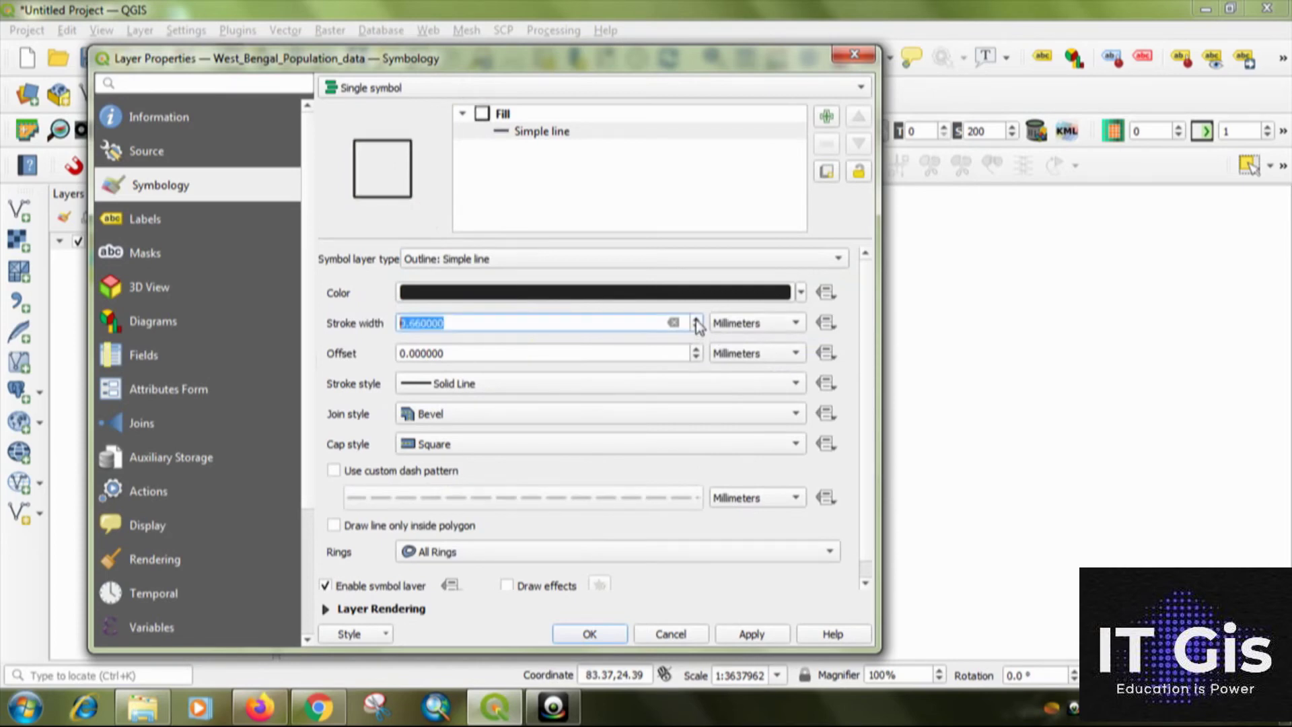
{"action": "left_click", "coordinate": [767, 633]}
{"action": "left_click", "coordinate": [601, 634]}
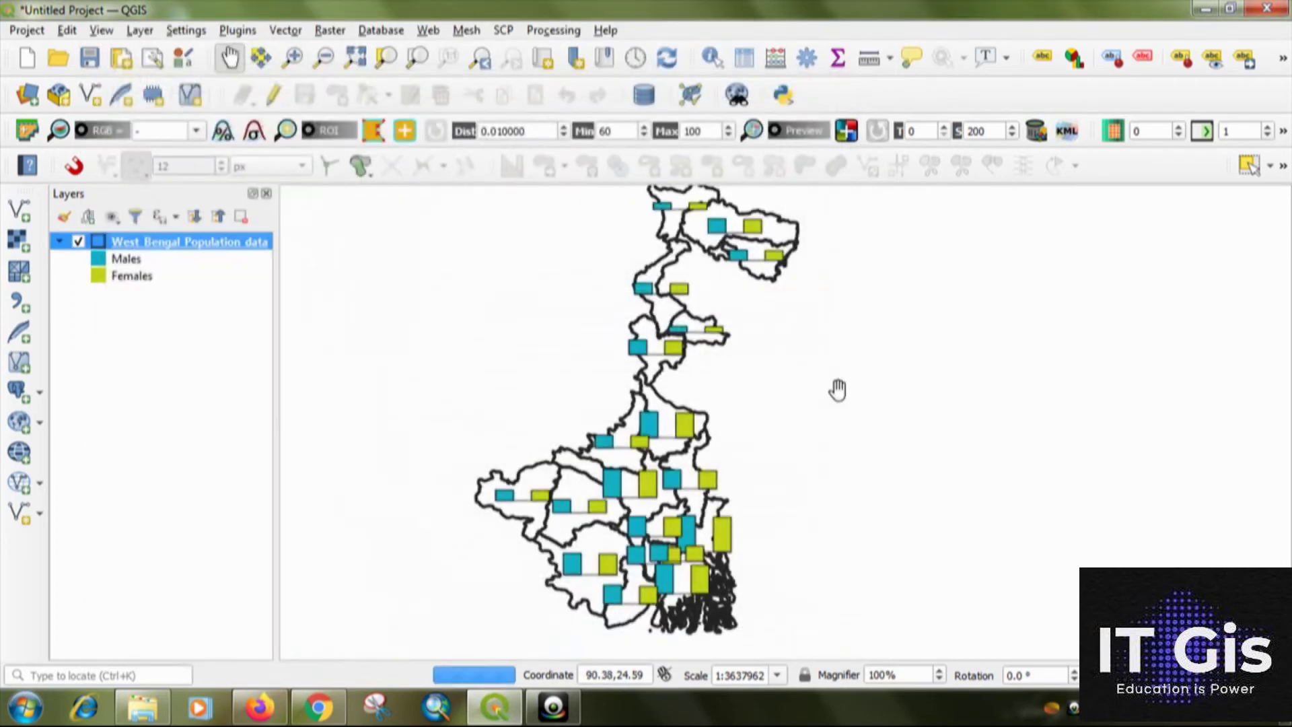
{"action": "left_click_drag", "start_coordinate": [837, 389], "coordinate": [806, 385]}
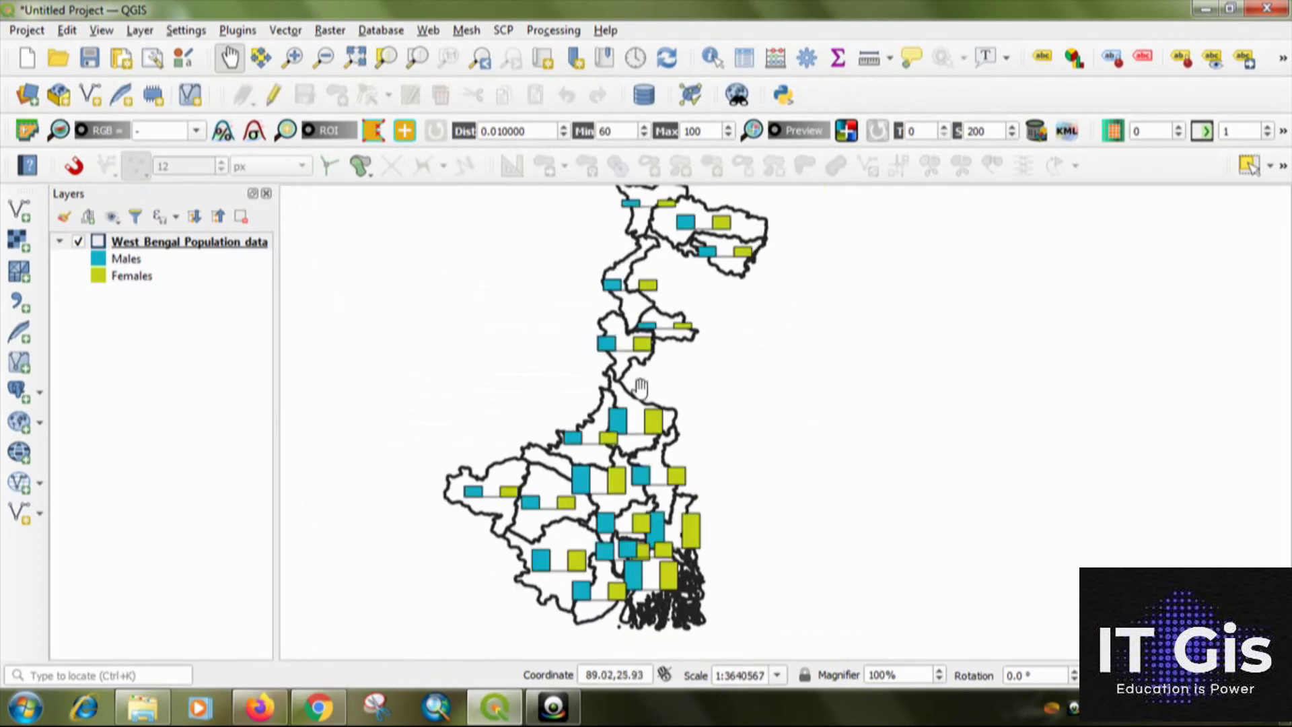
{"action": "left_click_drag", "start_coordinate": [641, 388], "coordinate": [634, 412]}
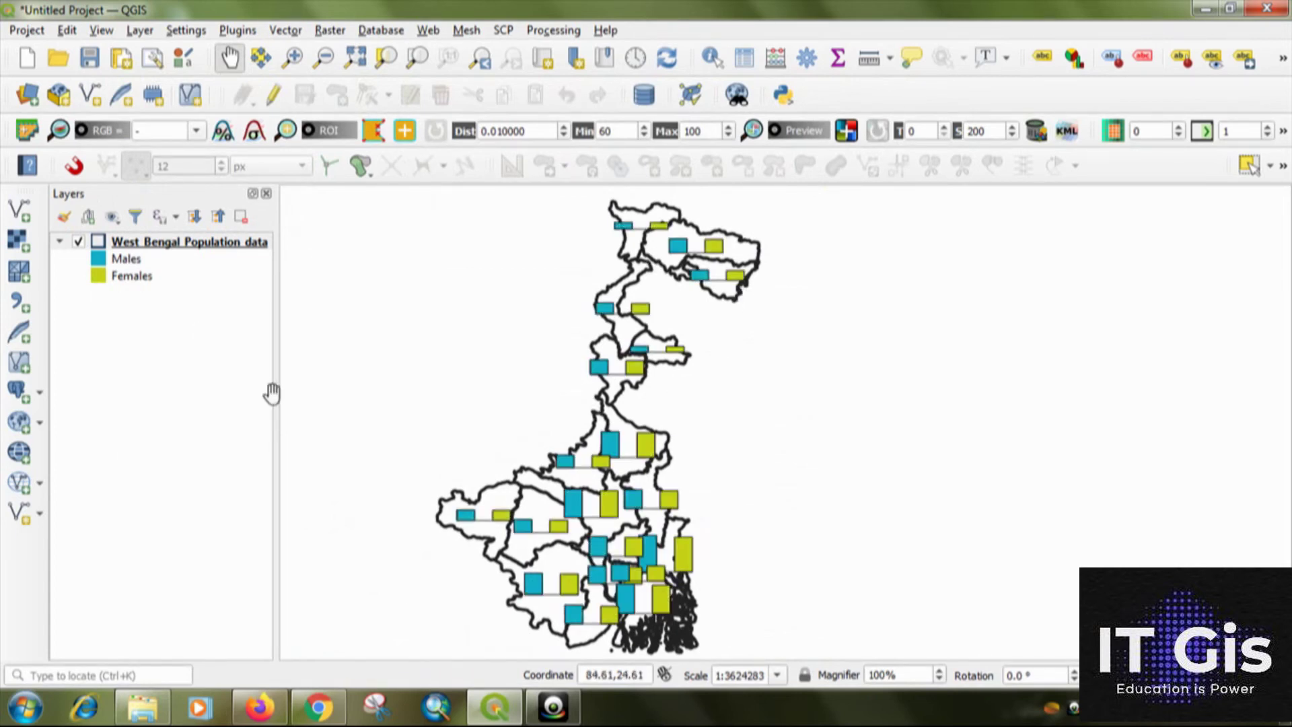
{"action": "left_click", "coordinate": [199, 252]}
- Switch the layer's diagram type from Histogram to Pie Chart
{"action": "right_click", "coordinate": [199, 255]}
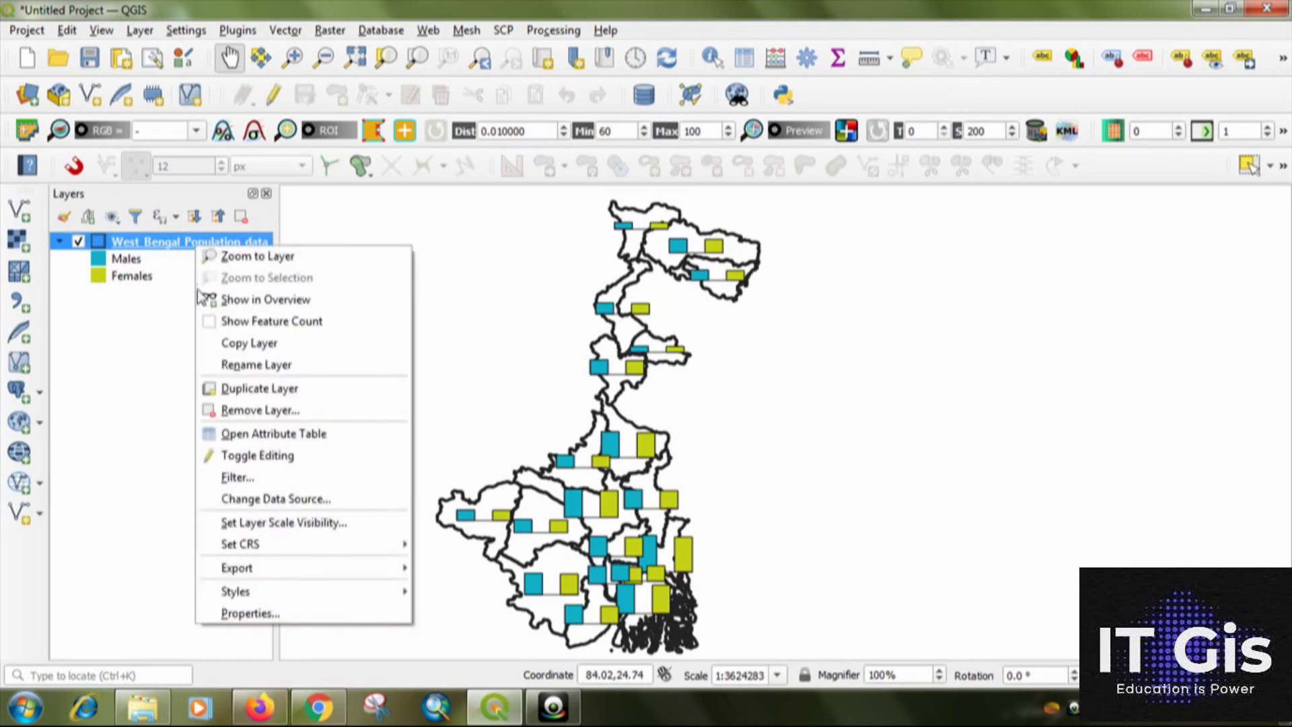
{"action": "left_click", "coordinate": [242, 613]}
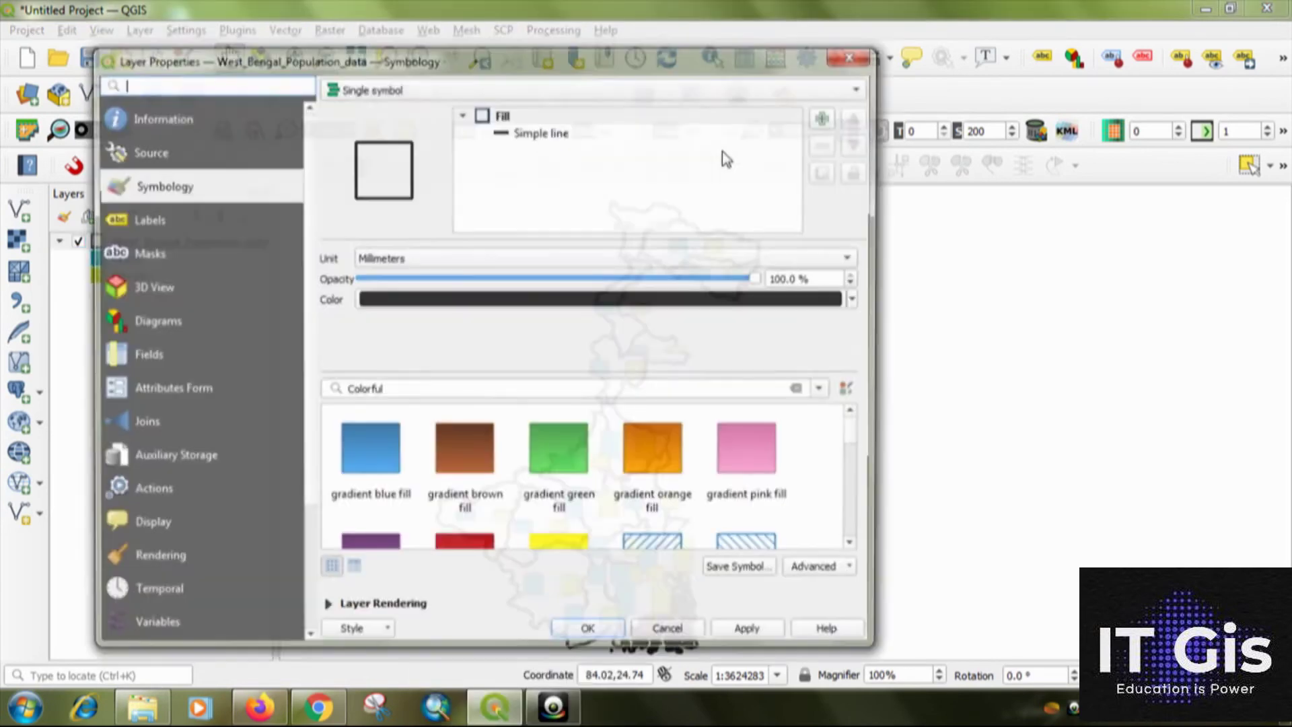
{"action": "left_click", "coordinate": [158, 320]}
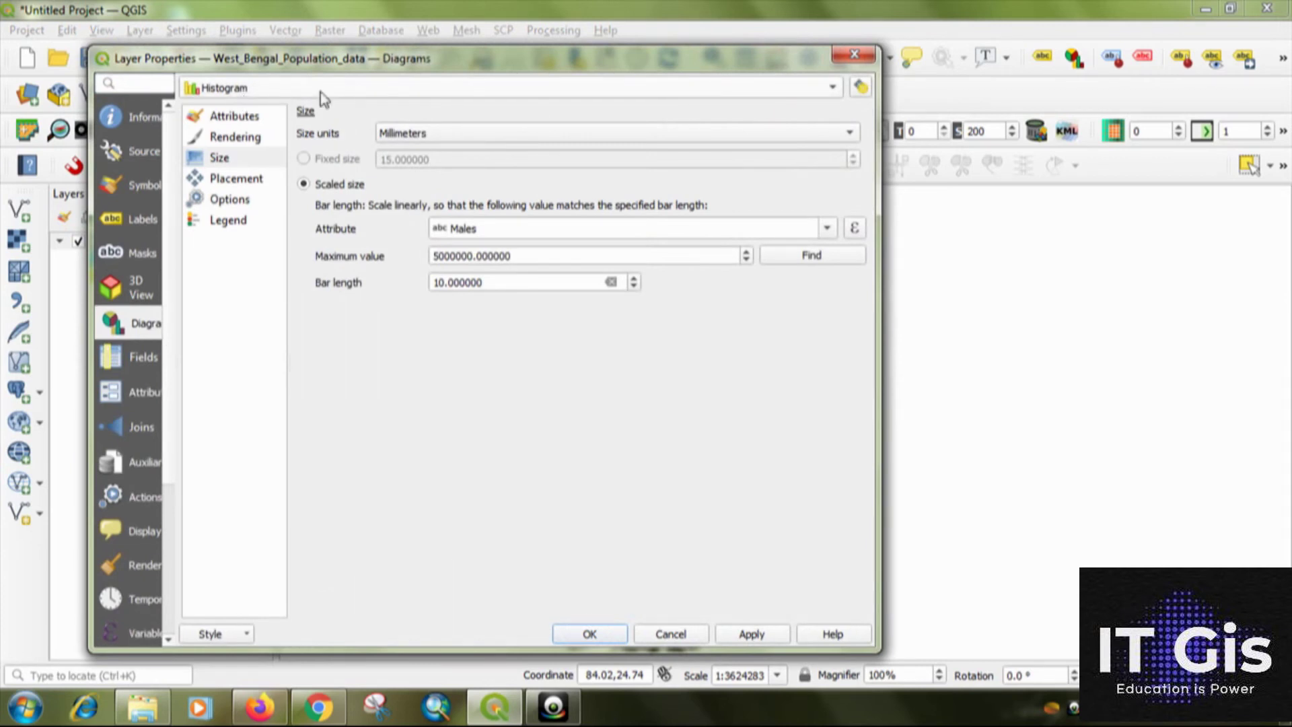
{"action": "left_click", "coordinate": [259, 97]}
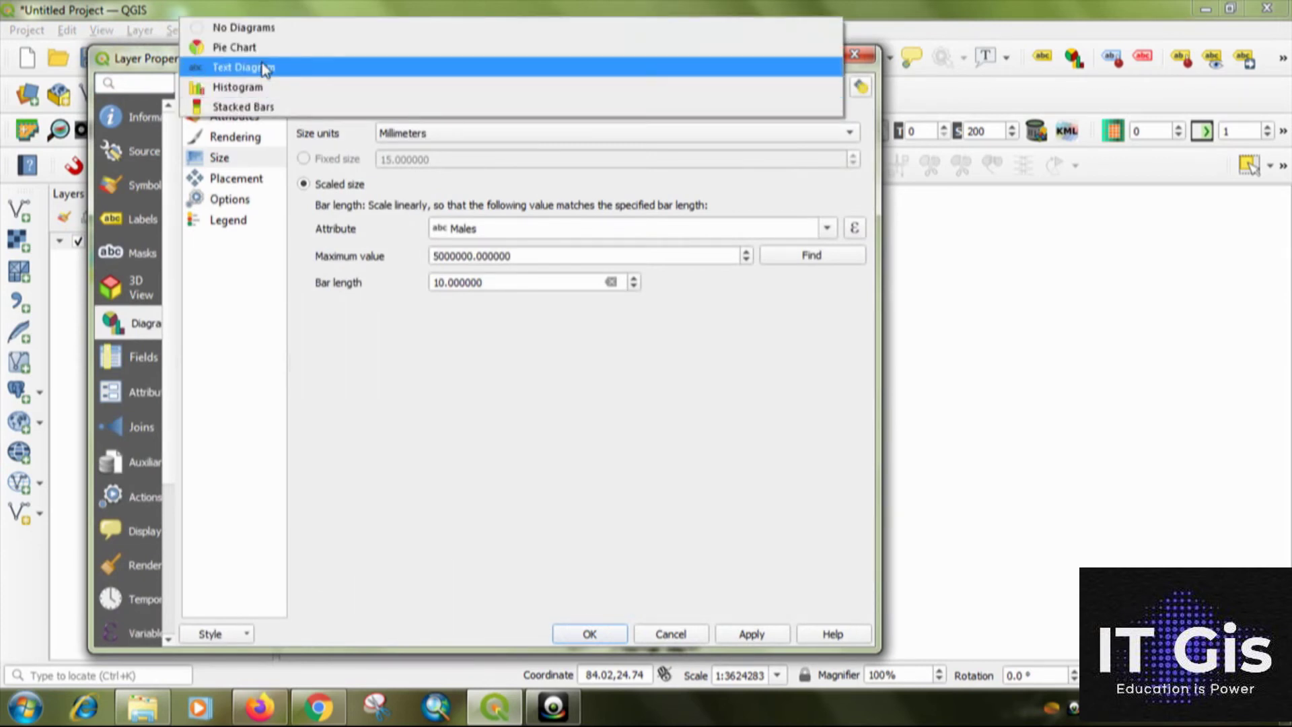
{"action": "left_click", "coordinate": [245, 51]}
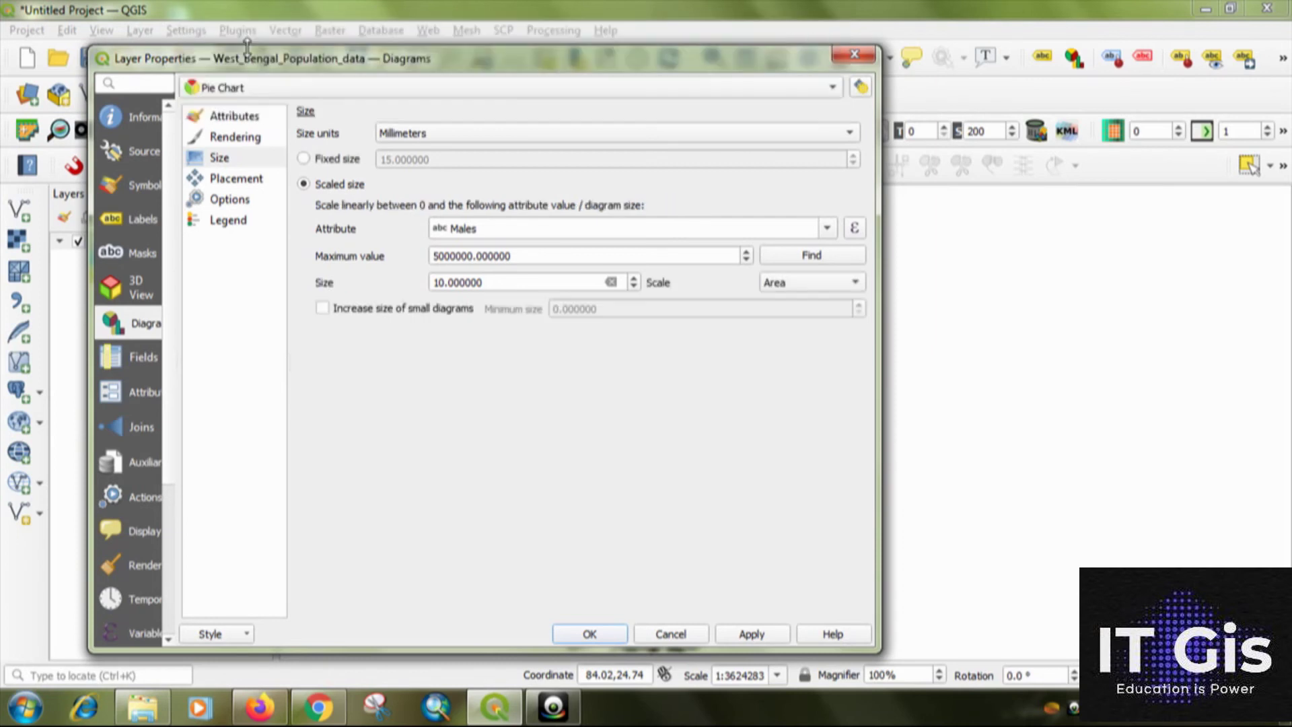
- Remove the Males and Females attributes from the diagram
{"action": "left_click", "coordinate": [246, 116]}
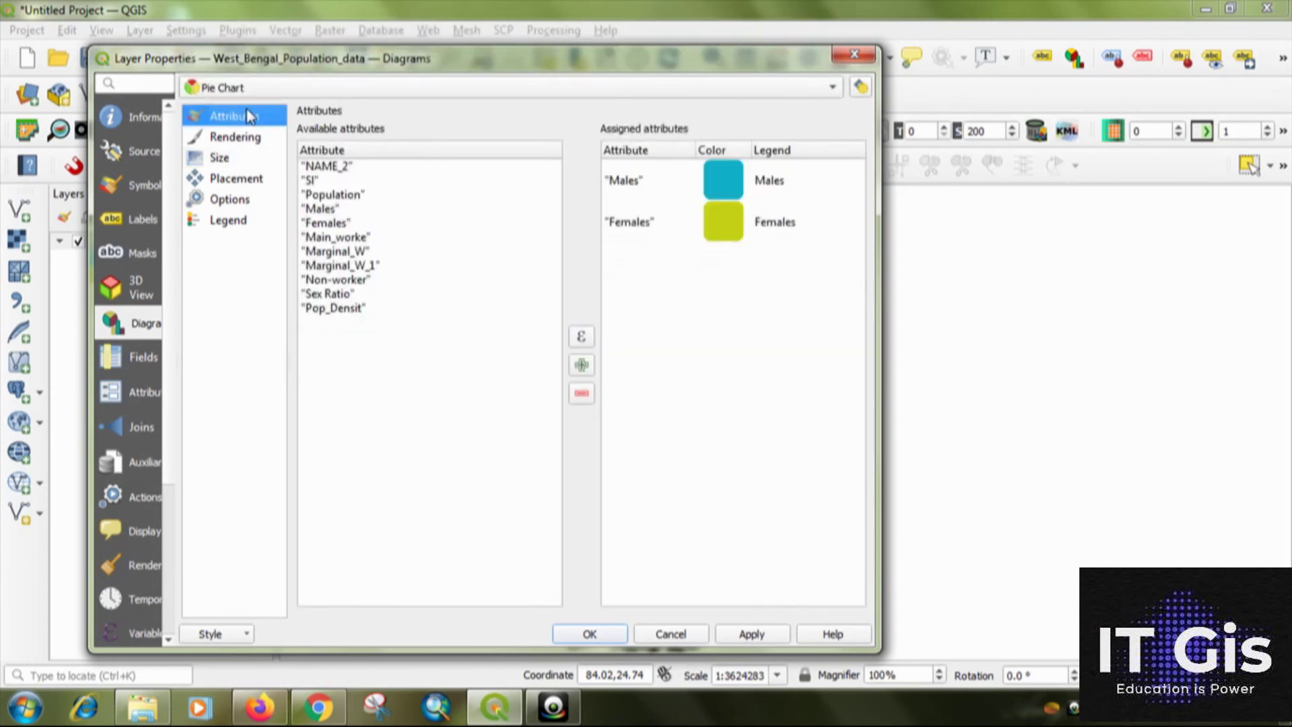
{"action": "left_click", "coordinate": [730, 182]}
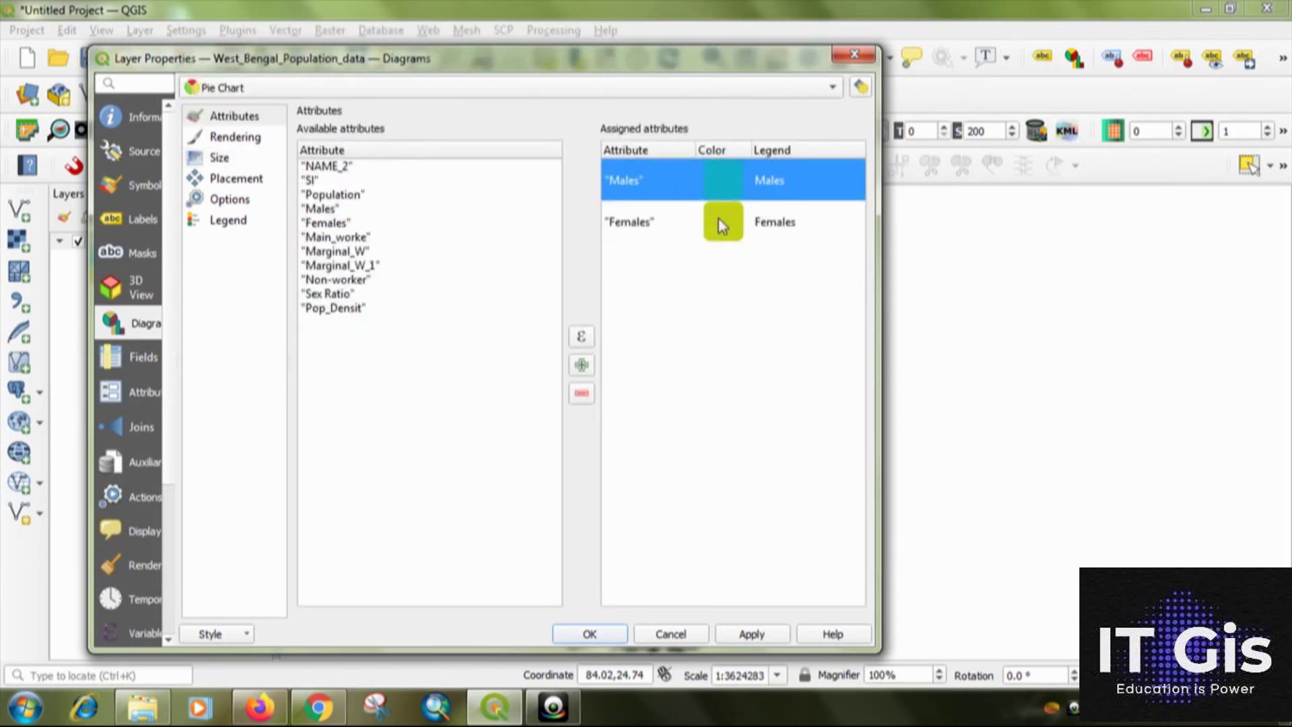
{"action": "left_click", "coordinate": [581, 393]}
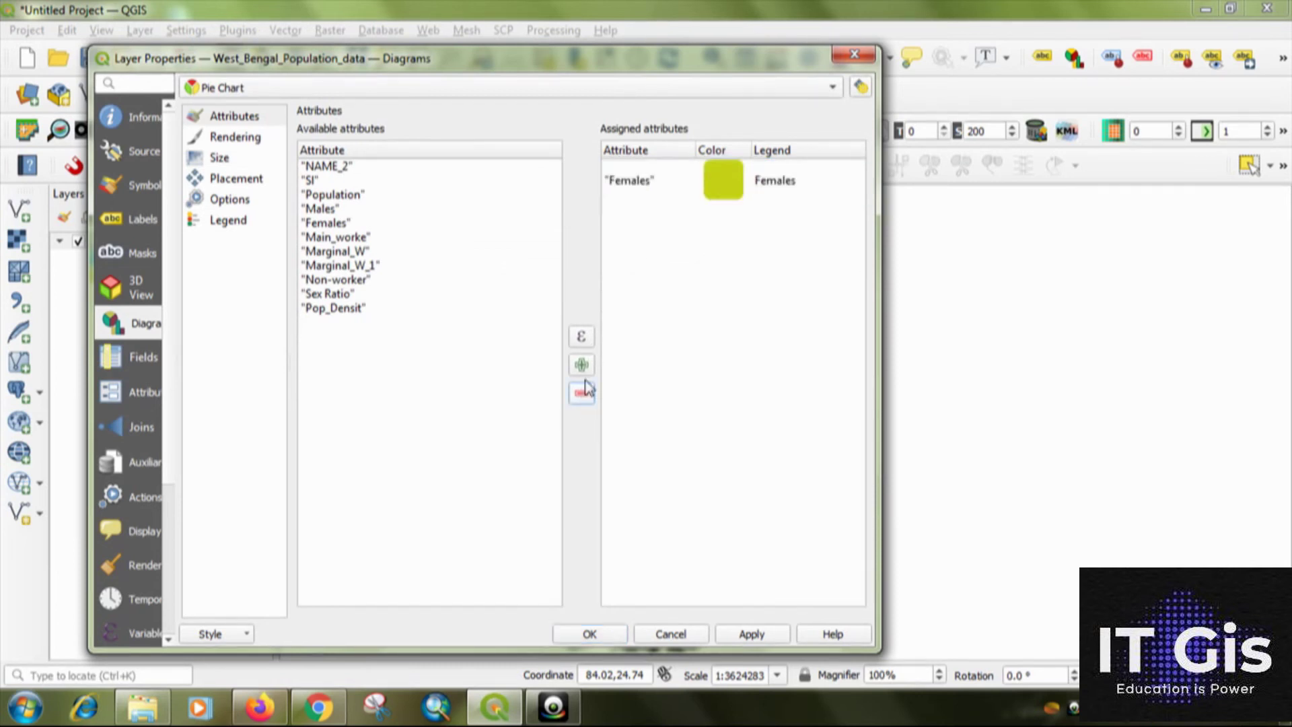
{"action": "left_click", "coordinate": [698, 197]}
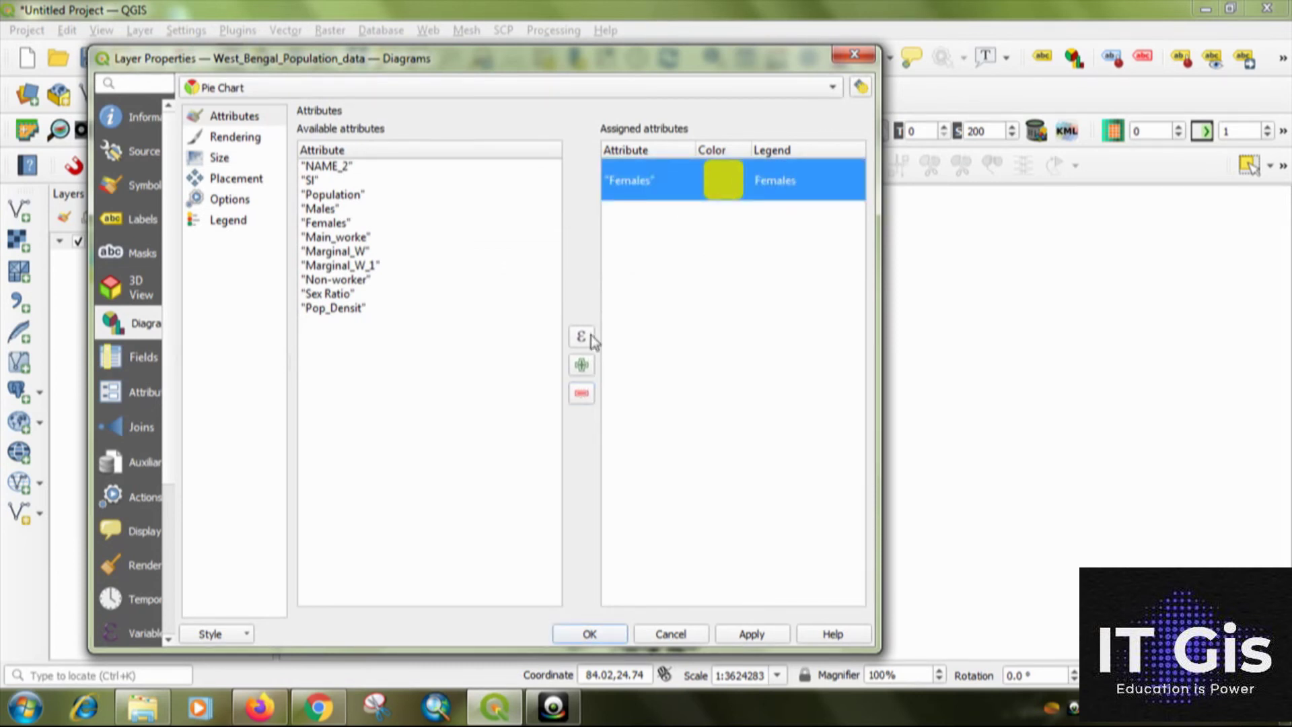
{"action": "left_click", "coordinate": [581, 394]}
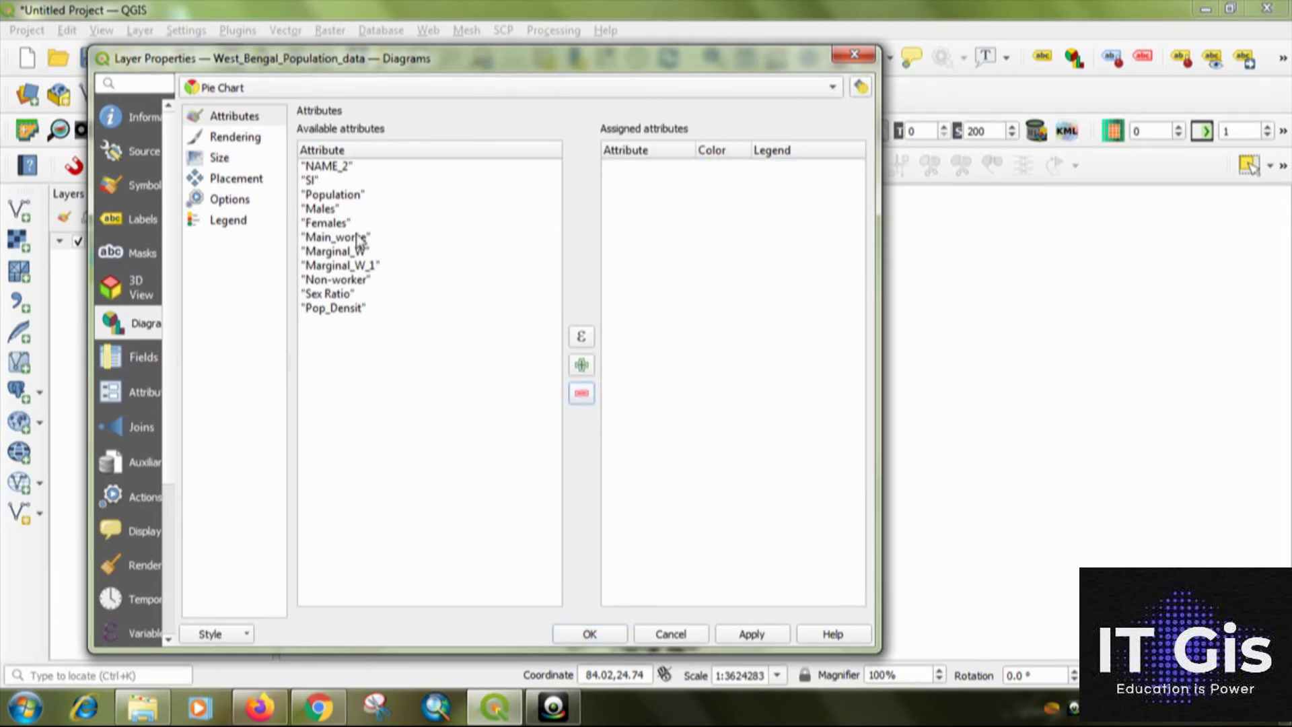
- Add Main_worke, Marginal_W, Marginal_W_1 and Non-worker to the pie charts and apply
{"action": "left_click", "coordinate": [337, 239]}
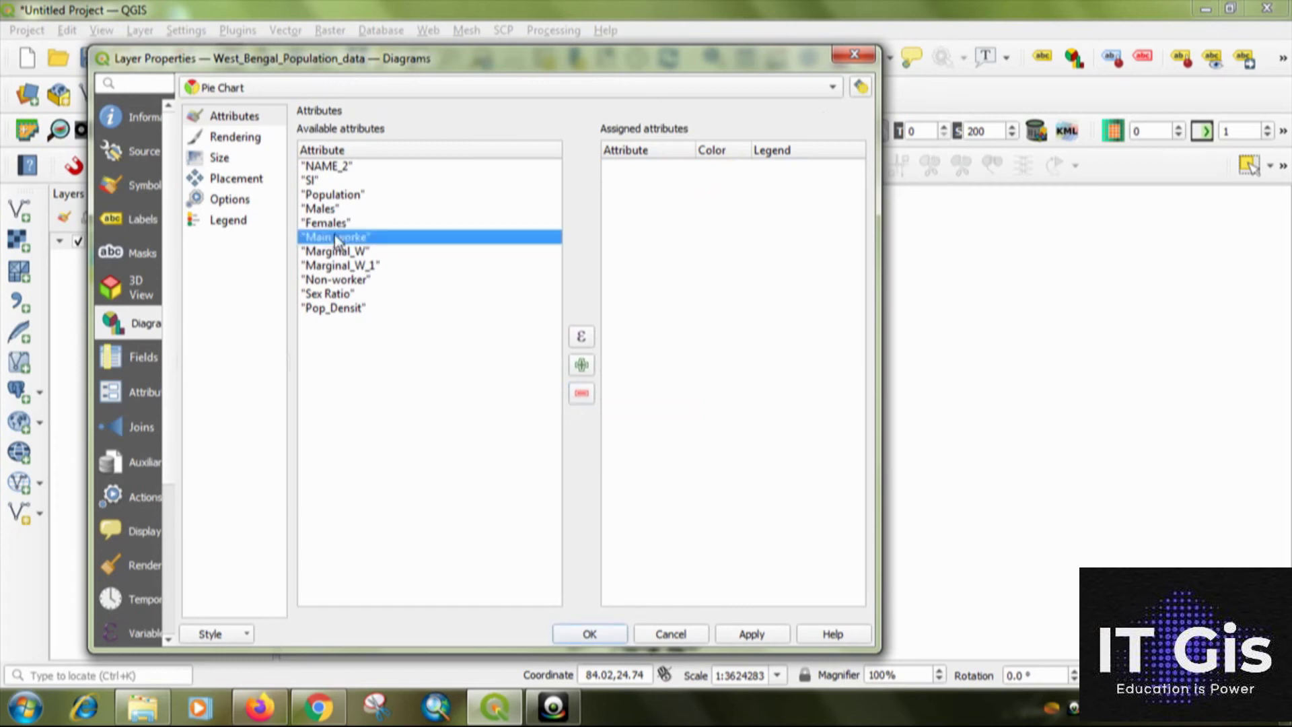
{"action": "left_click", "coordinate": [350, 280], "text": "shift"}
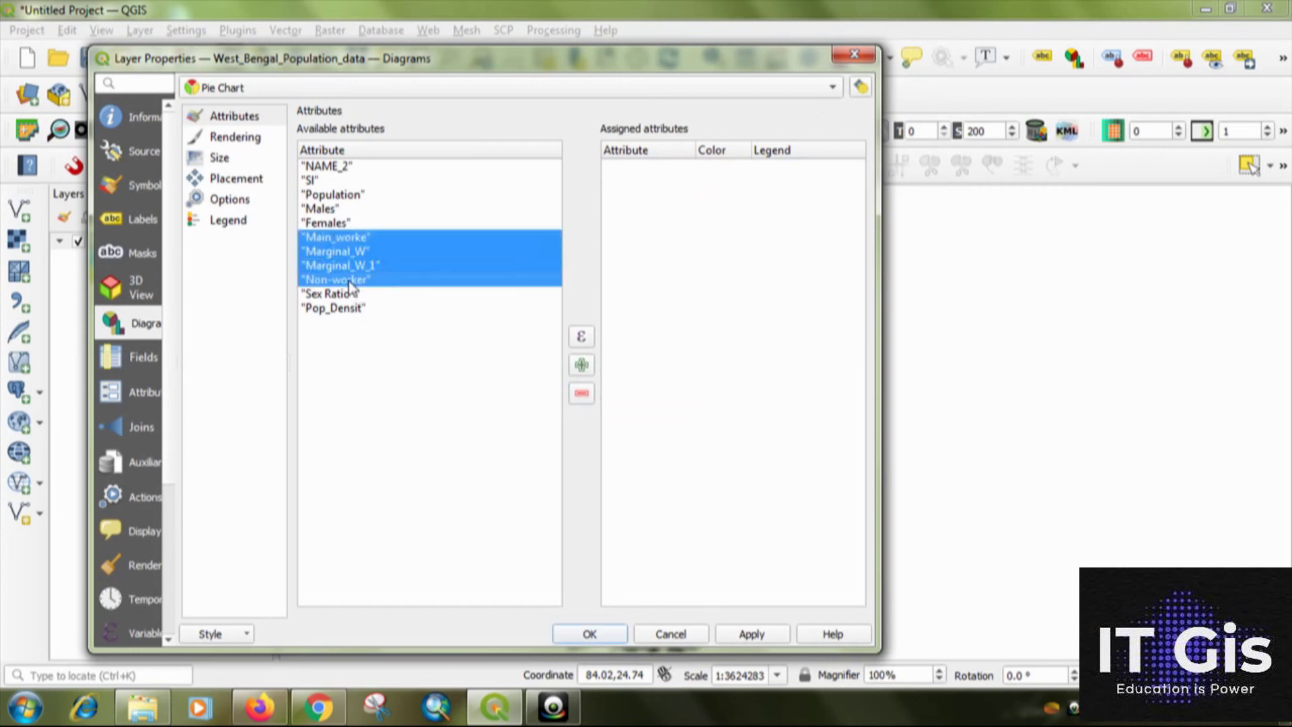
{"action": "left_click", "coordinate": [582, 366]}
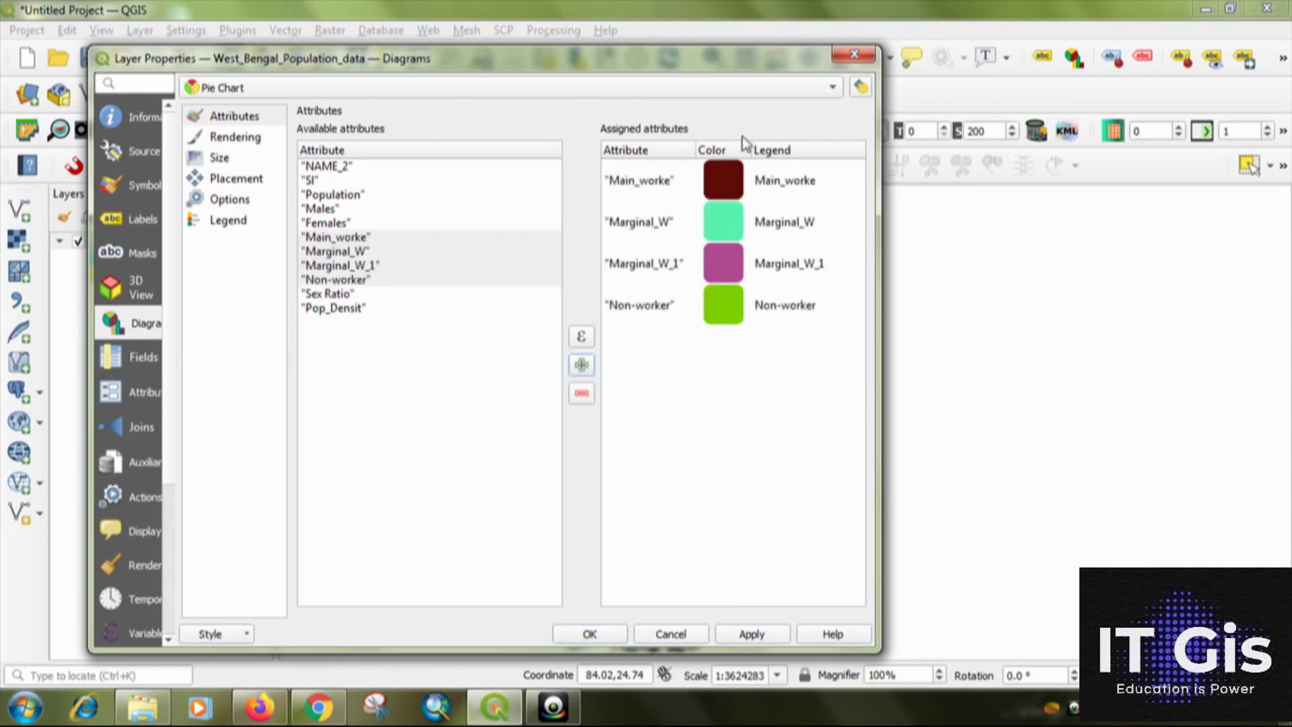
{"action": "left_click", "coordinate": [766, 638]}
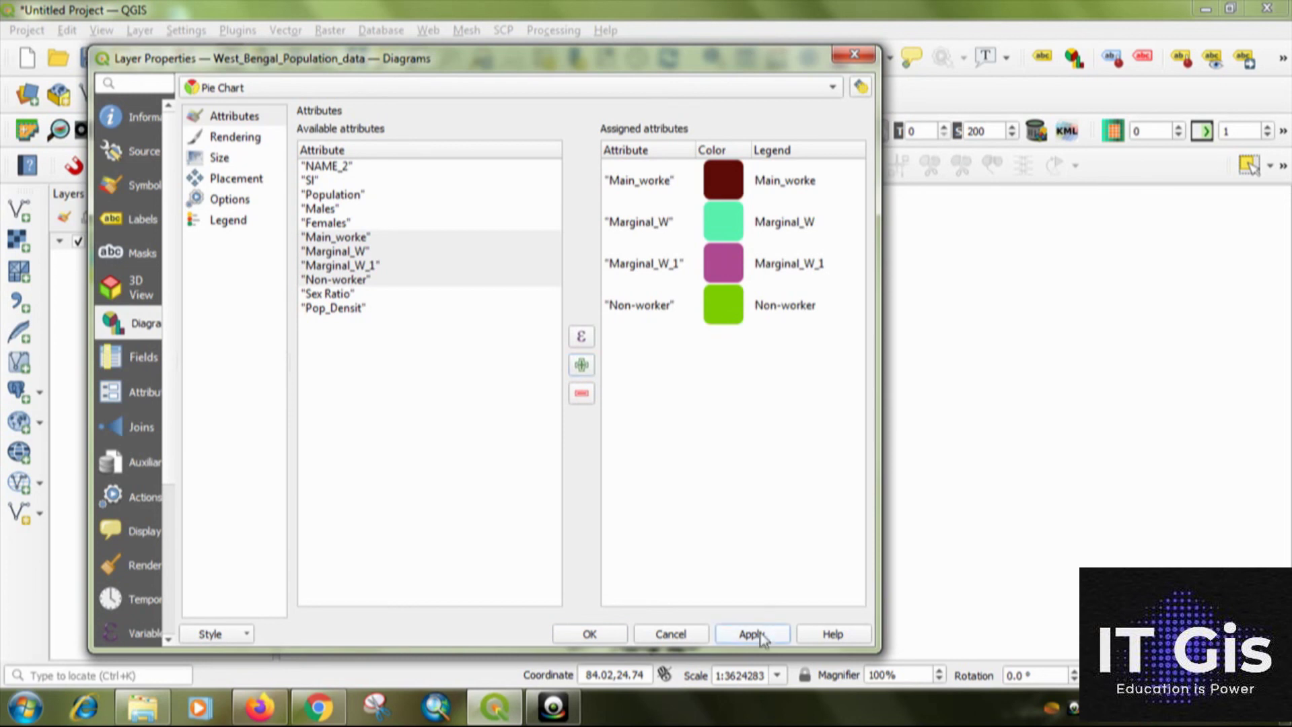
{"action": "left_click", "coordinate": [591, 635]}
- Nudge the pie-chart map, then switch to the browser showing the IT Gis YouTube channel
{"action": "left_click_drag", "start_coordinate": [760, 443], "coordinate": [766, 434]}
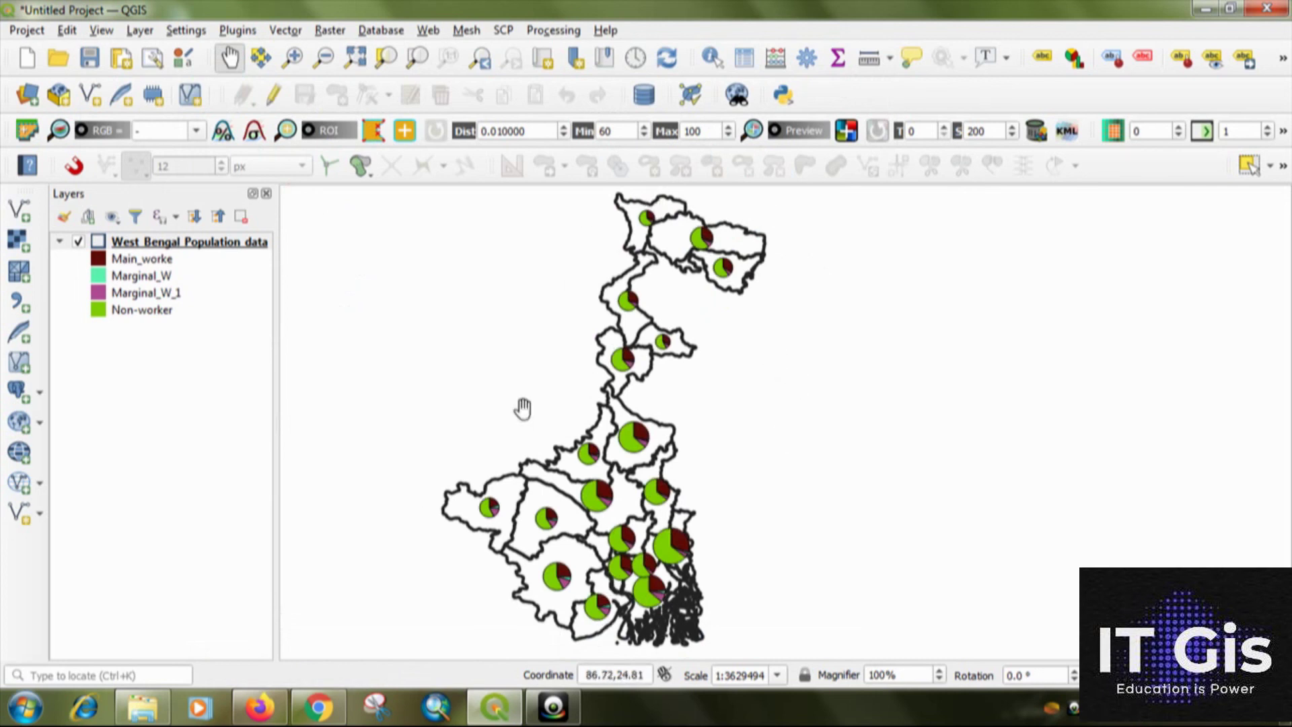
{"action": "mouse_move", "coordinate": [745, 451]}
{"action": "left_mouse_down"}
{"action": "mouse_move", "coordinate": [778, 448]}
{"action": "mouse_move", "coordinate": [752, 461]}
{"action": "left_mouse_up"}
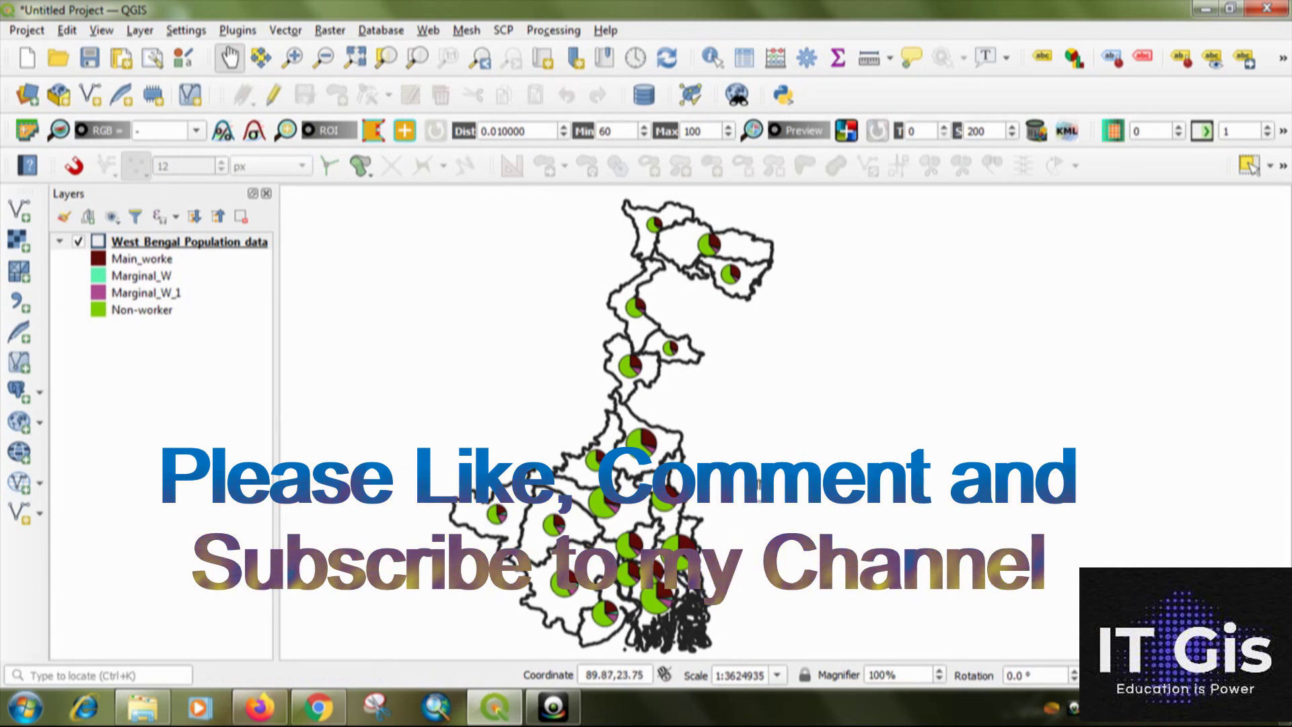
{"action": "left_click", "coordinate": [318, 710]}
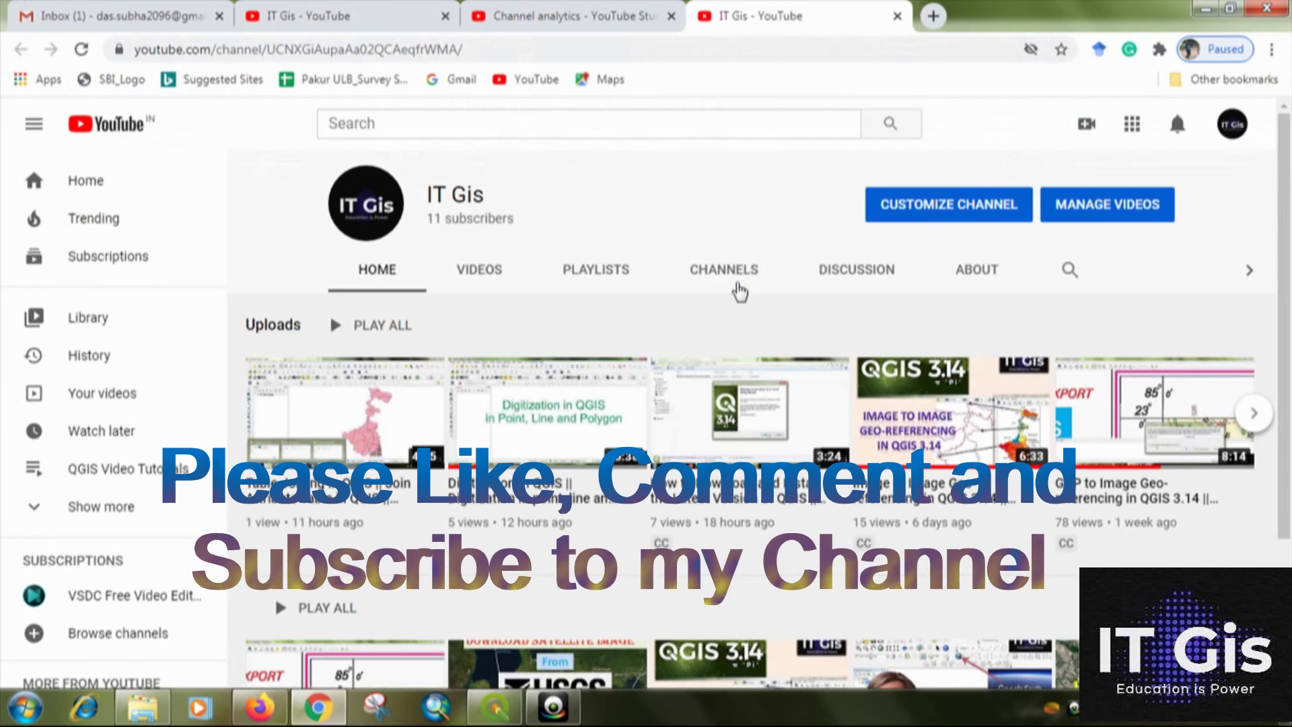